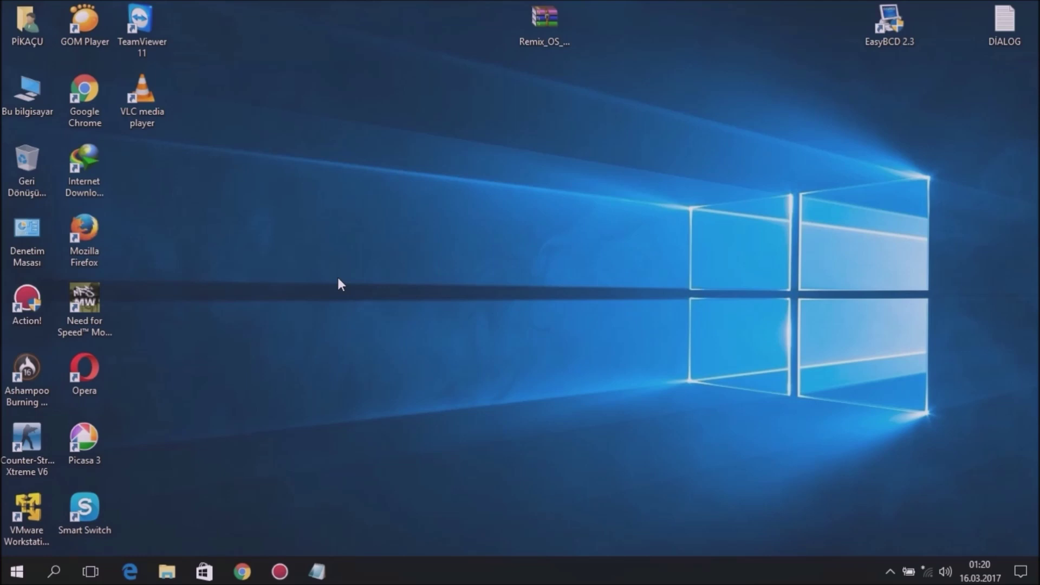
pyautogui.moveTo(876, 42); pyautogui.dragTo(761, 60)
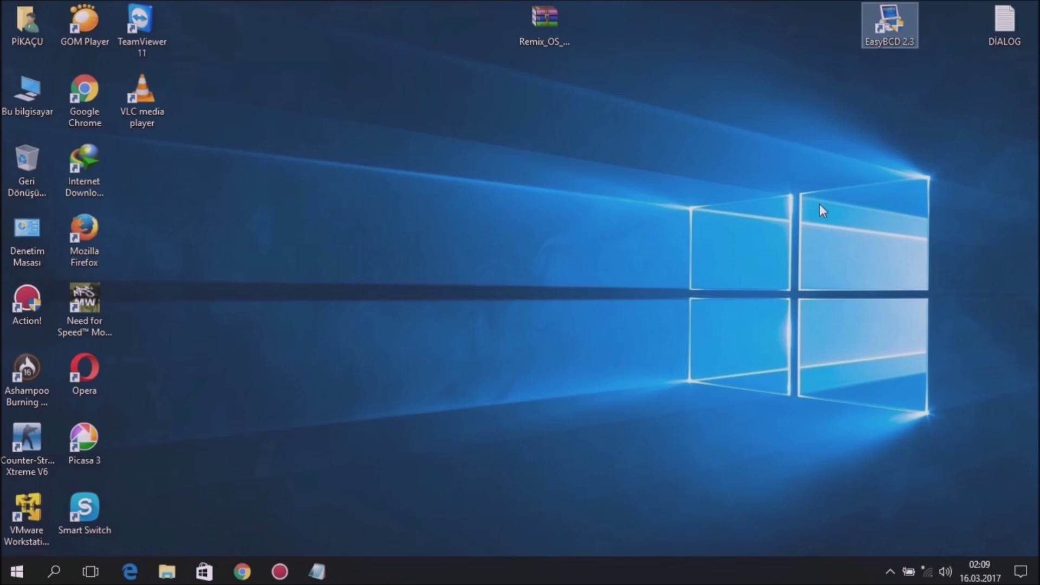
pyautogui.click(546, 47)
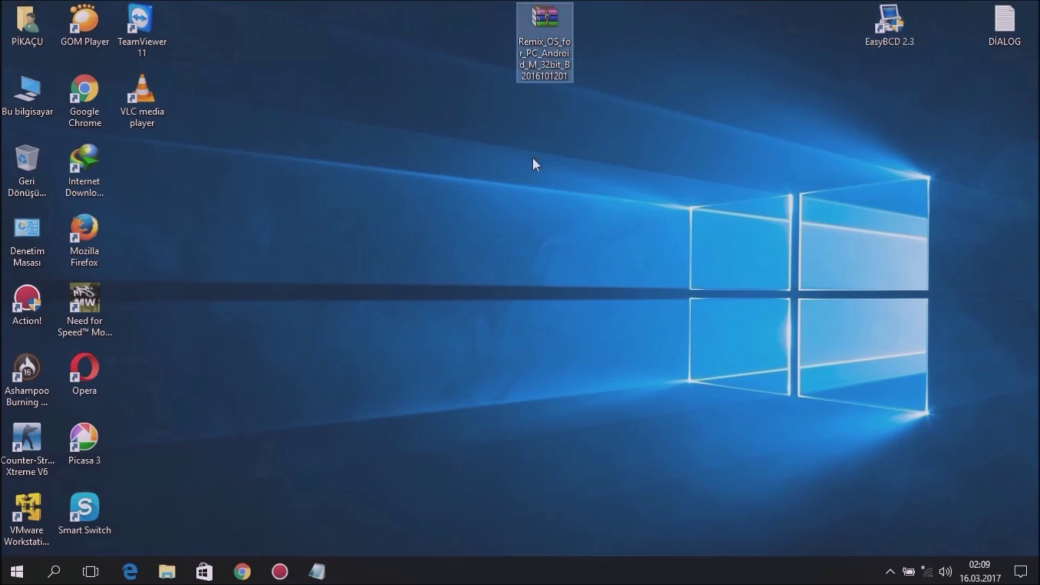
# Step: Switch to Chrome to view the download section of the Remix OS for PC page, and minimise the browser
pyautogui.click(242, 572)
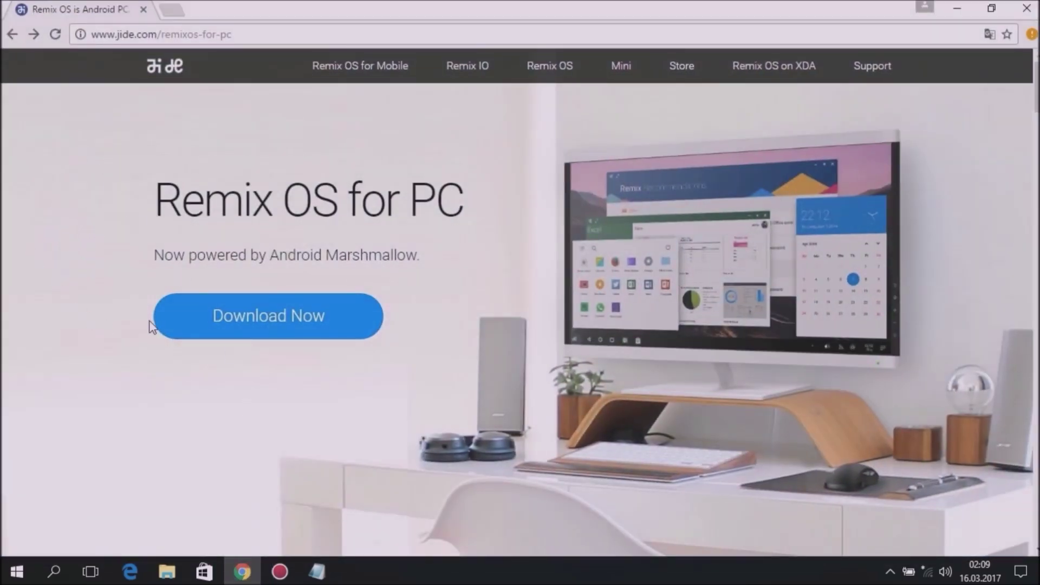
pyautogui.click(268, 326)
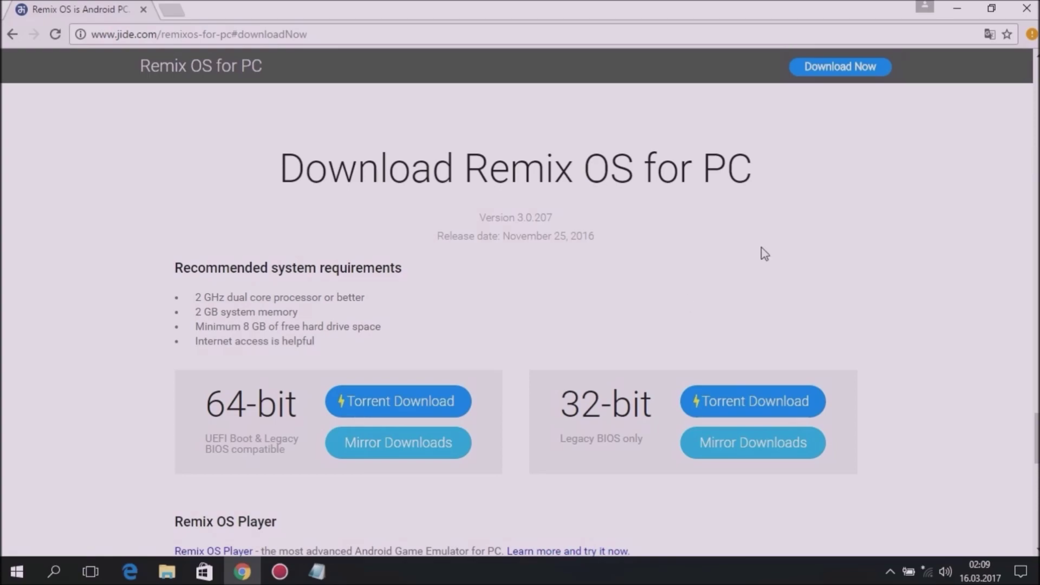
pyautogui.click(954, 10)
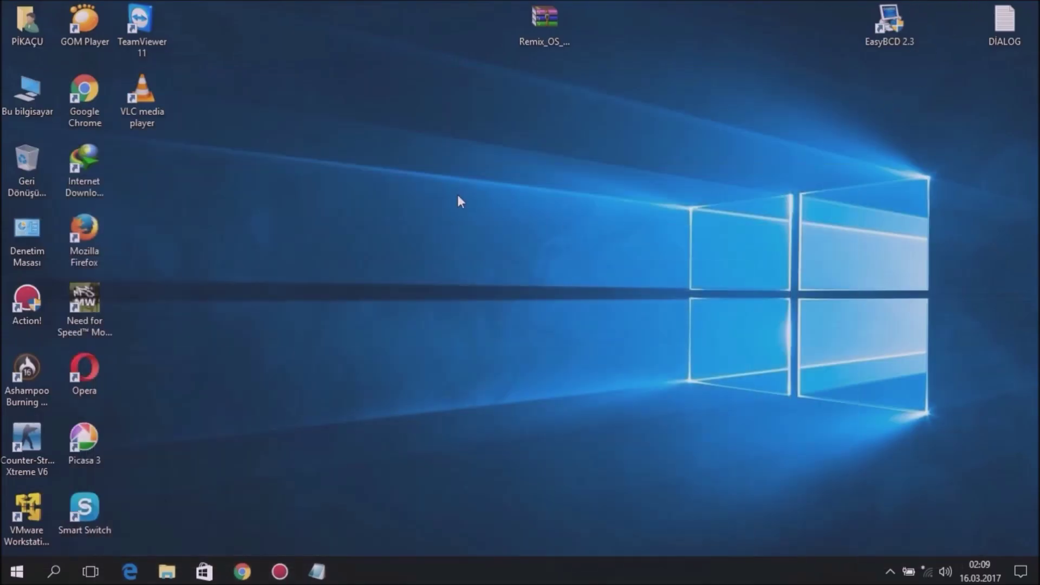
# Step: Open the 32-bit Remix OS archive from the desktop and create a new desktop folder named REMİXOS
pyautogui.moveTo(560, 33); pyautogui.dragTo(567, 116)
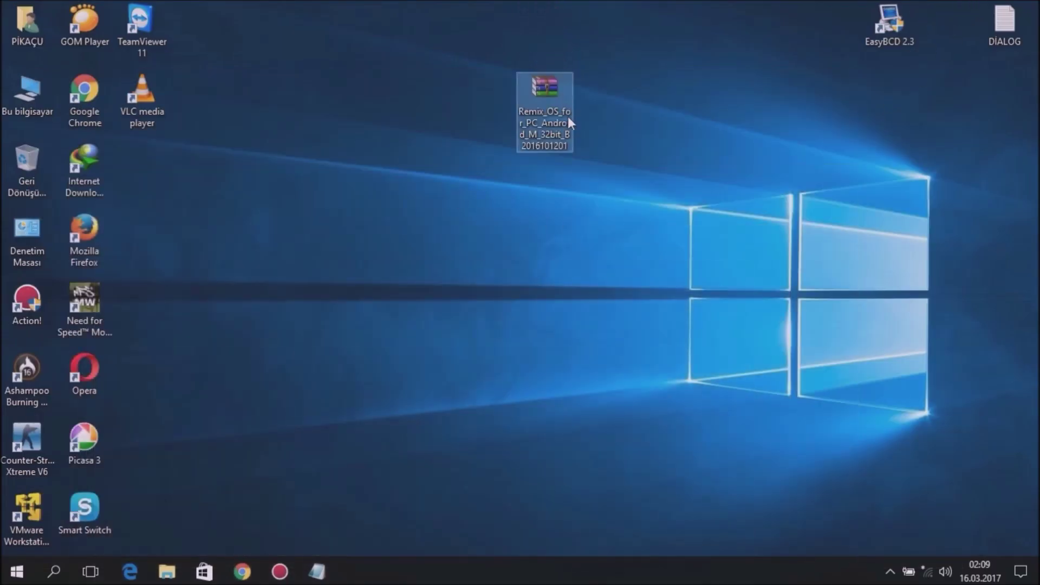
pyautogui.doubleClick(545, 99)
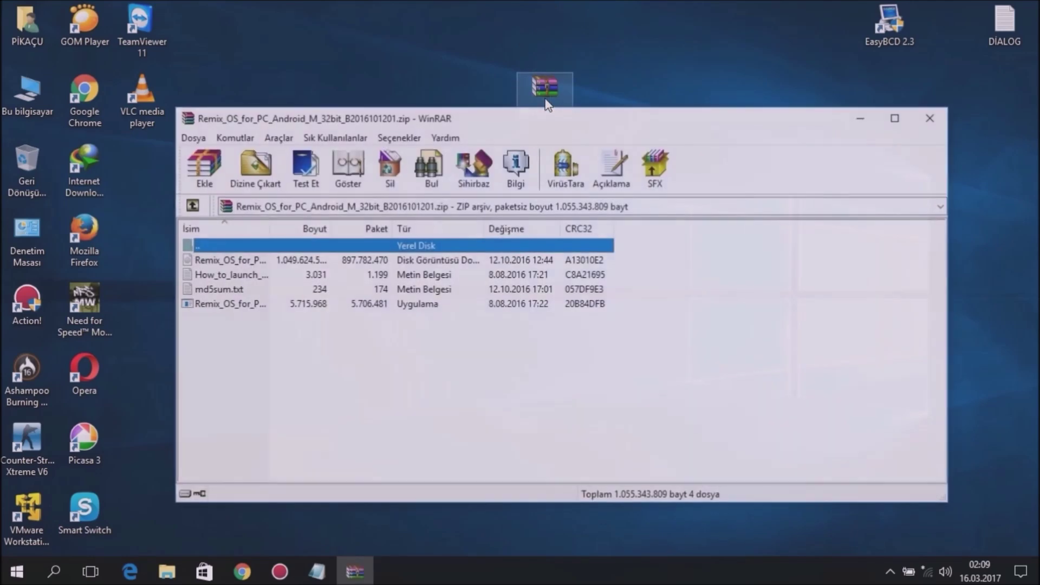
pyautogui.rightClick(270, 32)
pyautogui.moveTo(325, 140)
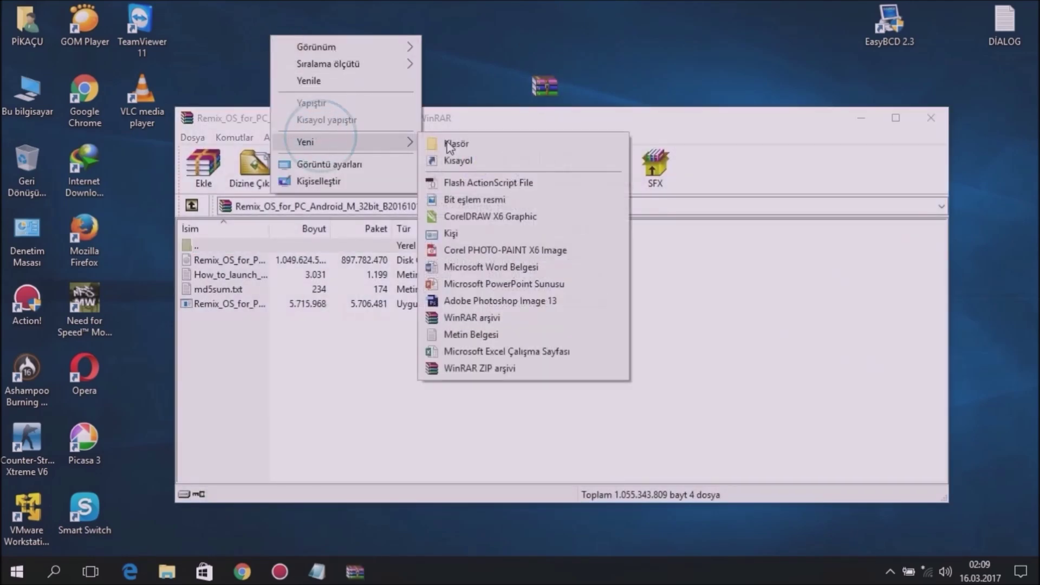
pyautogui.click(457, 142)
pyautogui.write('REMİXOS')
pyautogui.press('Return')
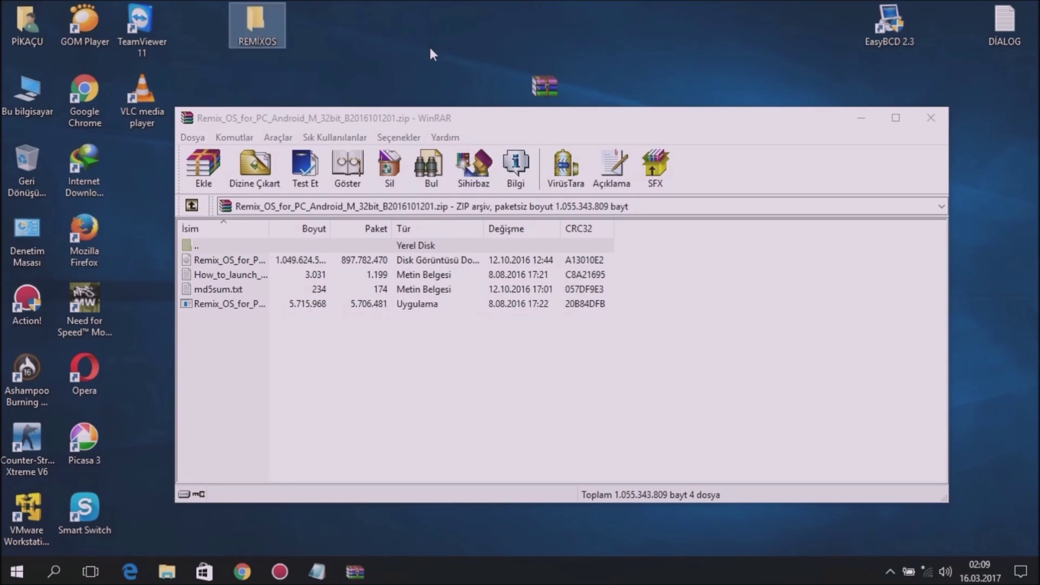
# Step: Extract all files of the Remix OS archive into the REMİXOS folder and close the archive
pyautogui.moveTo(315, 372); pyautogui.dragTo(250, 21)
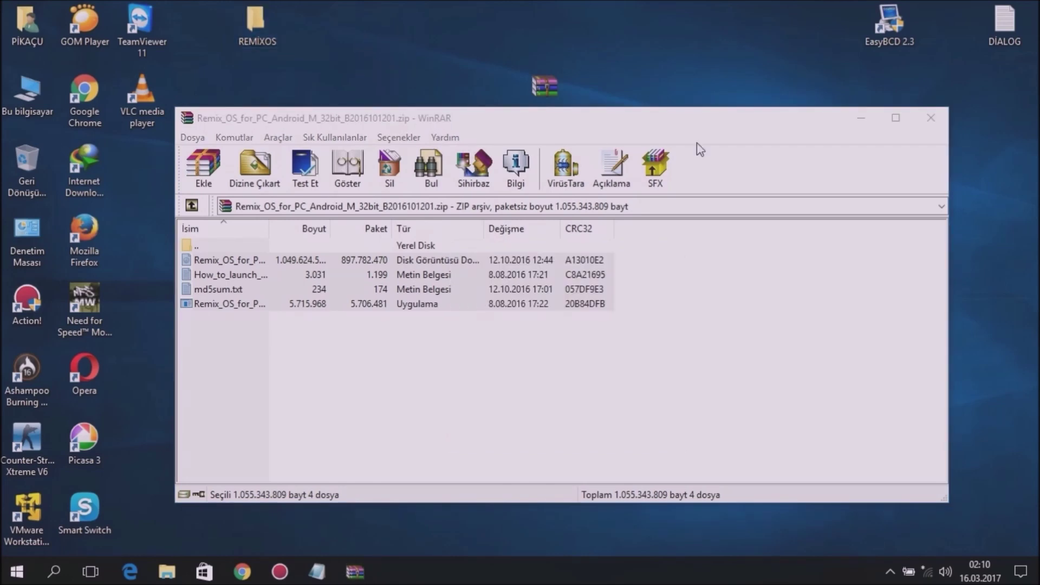
pyautogui.click(931, 118)
pyautogui.click(353, 168)
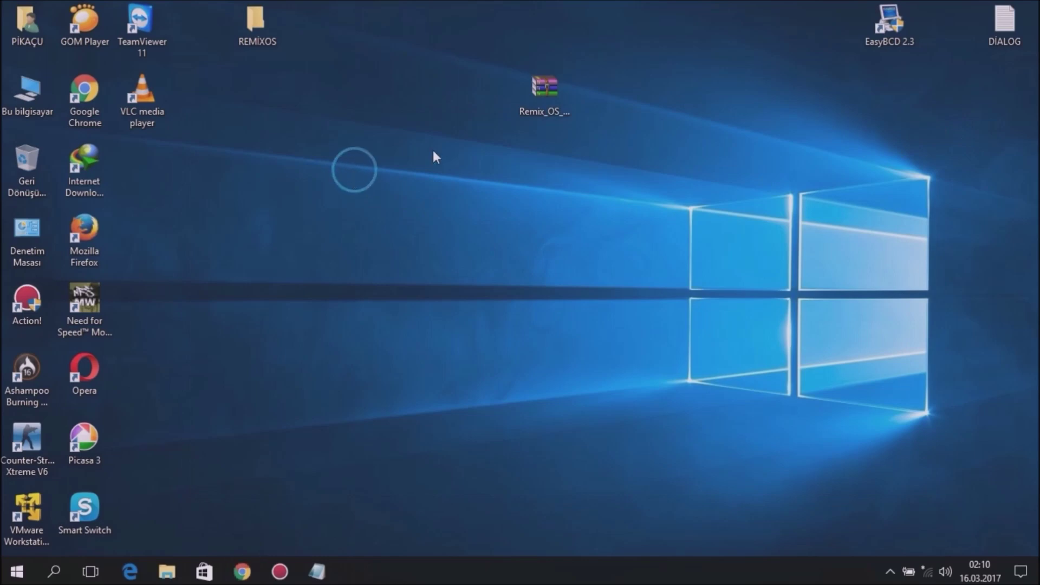
# Step: Place the Remix OS archive beside EasyBCD 2.3, put the REMİXOS folder in its old spot, and open the folder
pyautogui.moveTo(547, 91); pyautogui.dragTo(826, 33)
pyautogui.moveTo(255, 23); pyautogui.dragTo(532, 76)
pyautogui.doubleClick(542, 88)
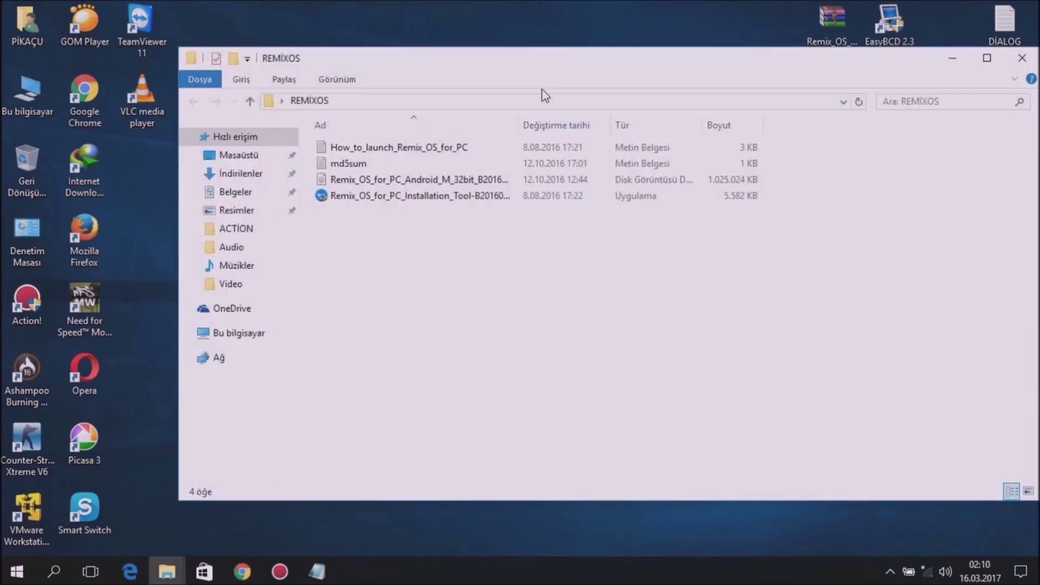
pyautogui.click(391, 182)
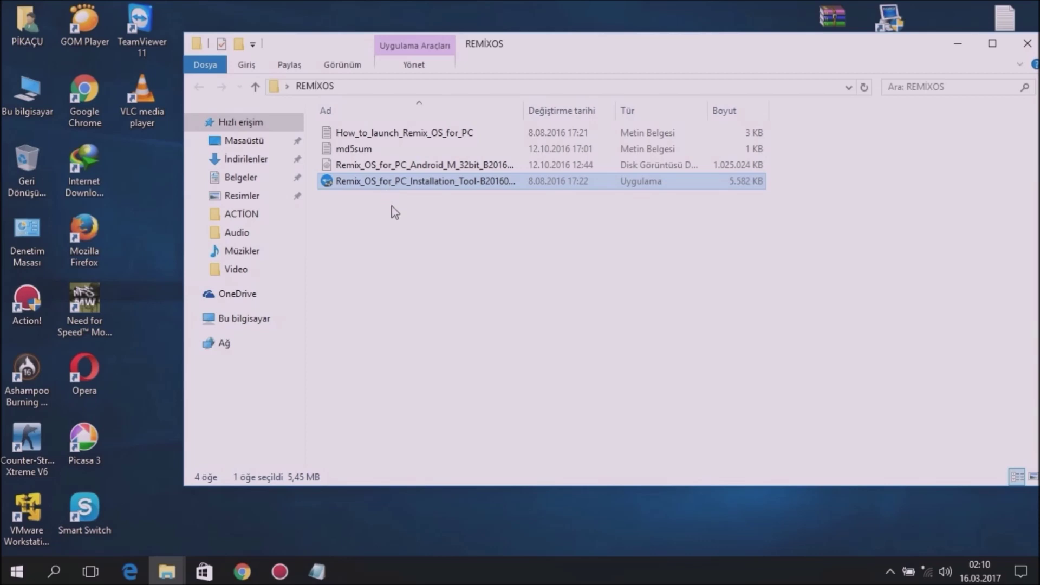
pyautogui.click(380, 181)
pyautogui.click(447, 215)
pyautogui.click(428, 182)
pyautogui.moveTo(437, 188)
pyautogui.click(410, 211)
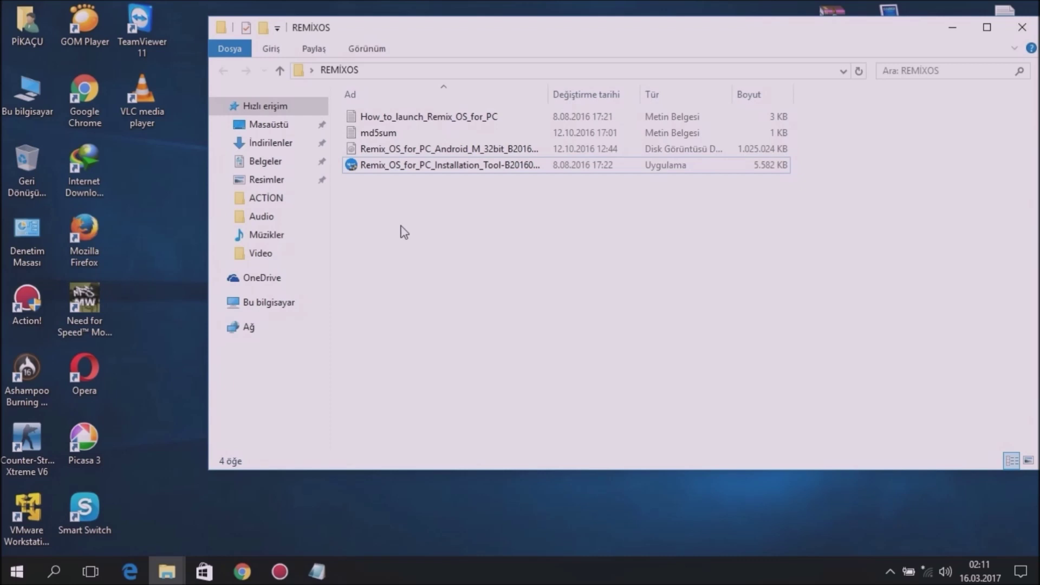
# Step: Launch the Remix OS Installation Tool and choose E:\ as the target drive
pyautogui.click(419, 168)
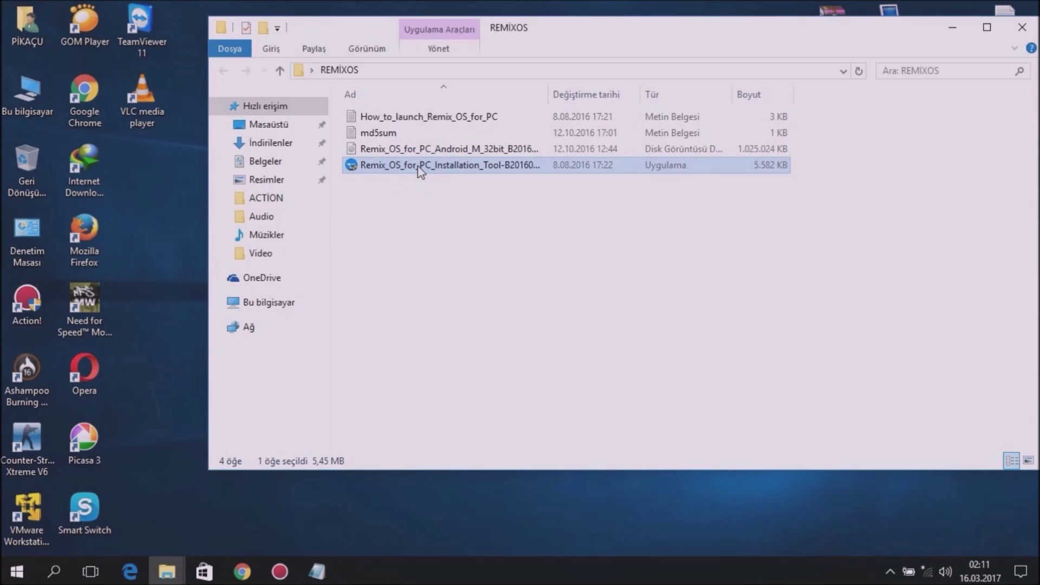
pyautogui.doubleClick(462, 167)
pyautogui.click(479, 400)
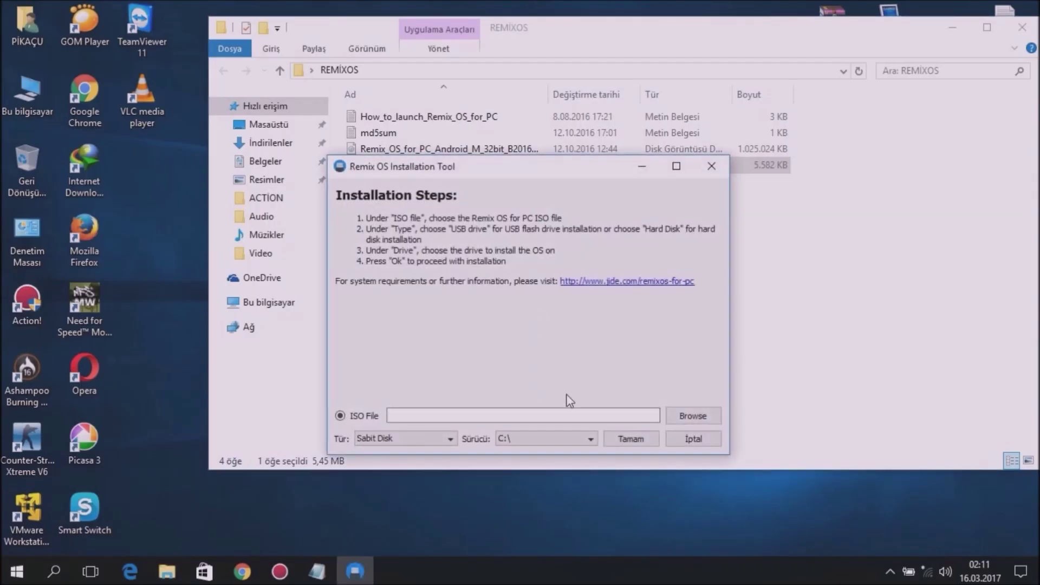
pyautogui.click(576, 437)
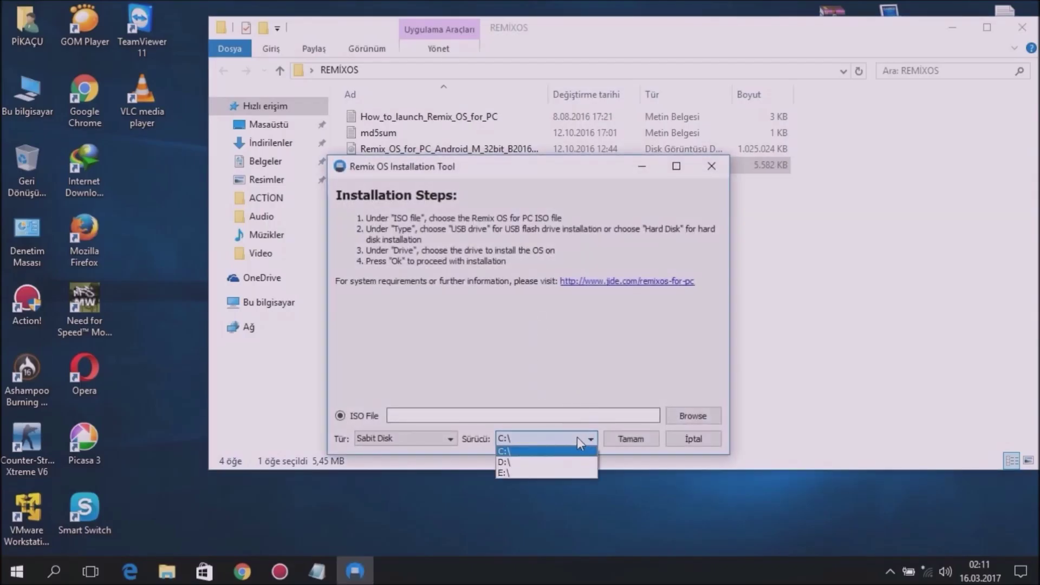
pyautogui.click(558, 473)
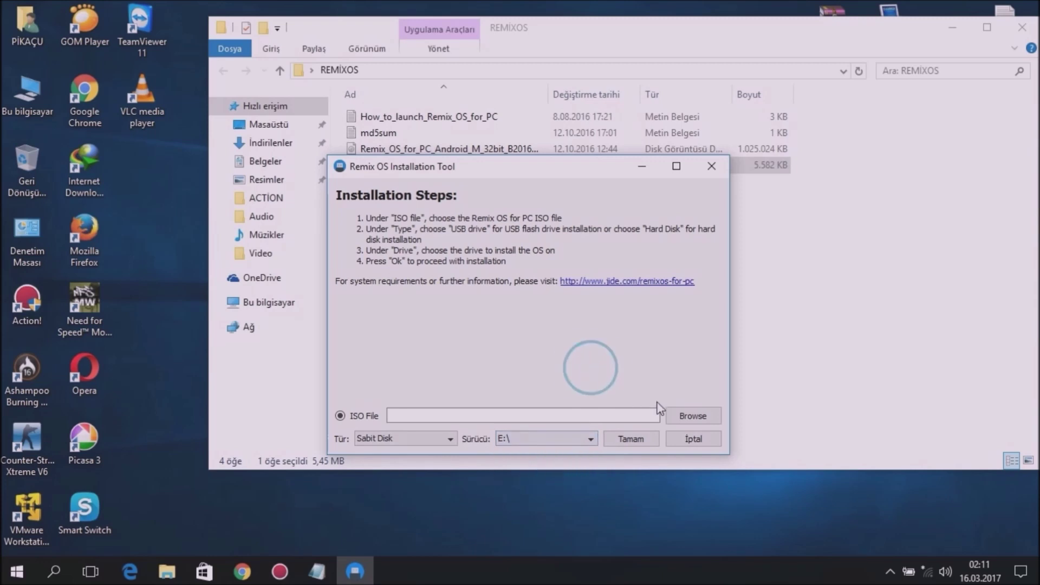
# Step: Load Remix_OS_for_PC_Android_M_32bit_B2016101201.iso from the REMİXOS desktop folder as the ISO file, and cancel the installation tool
pyautogui.click(693, 415)
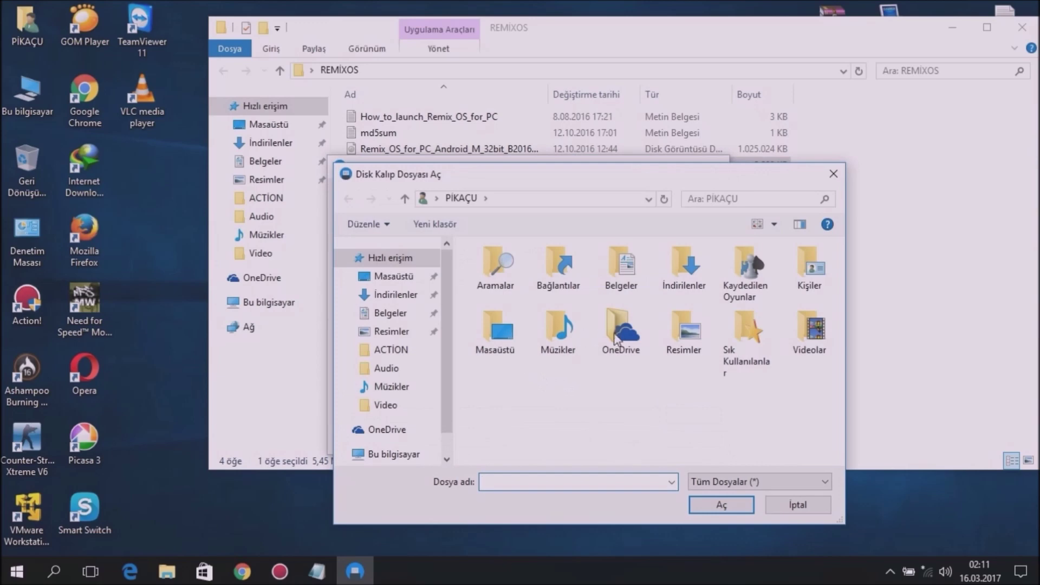
pyautogui.click(402, 281)
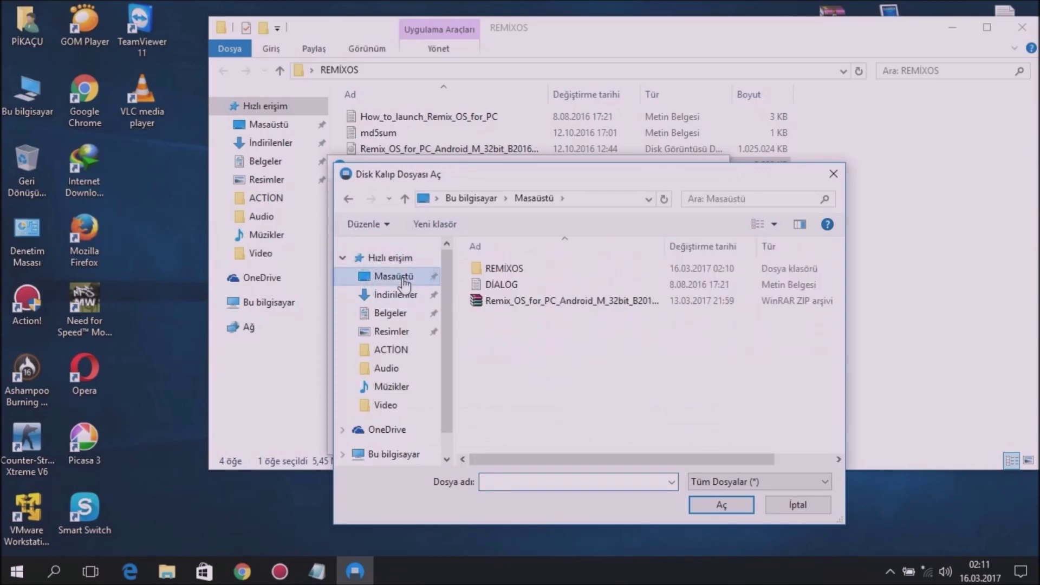
pyautogui.doubleClick(512, 274)
pyautogui.click(542, 301)
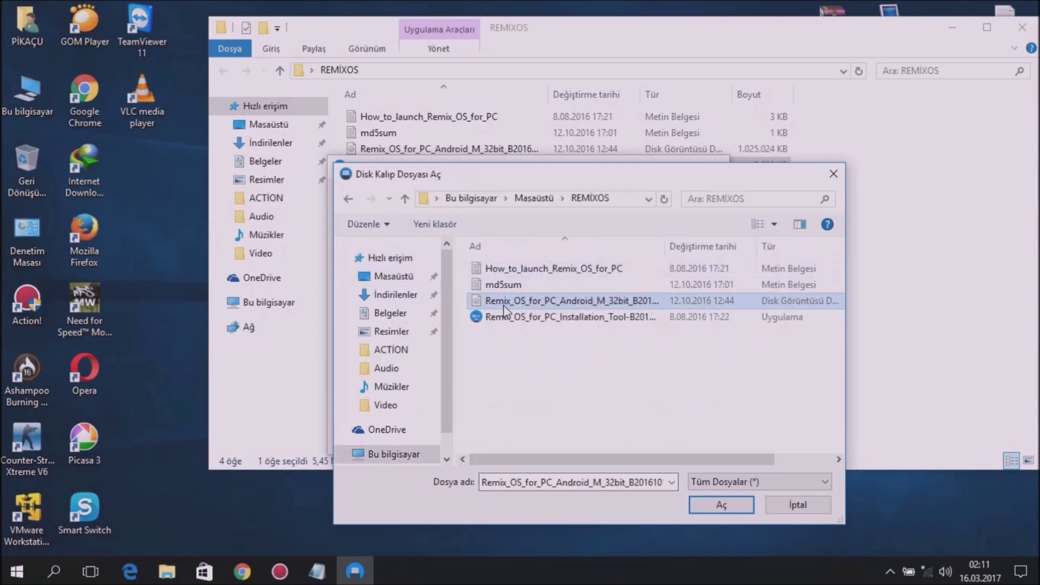
pyautogui.click(706, 505)
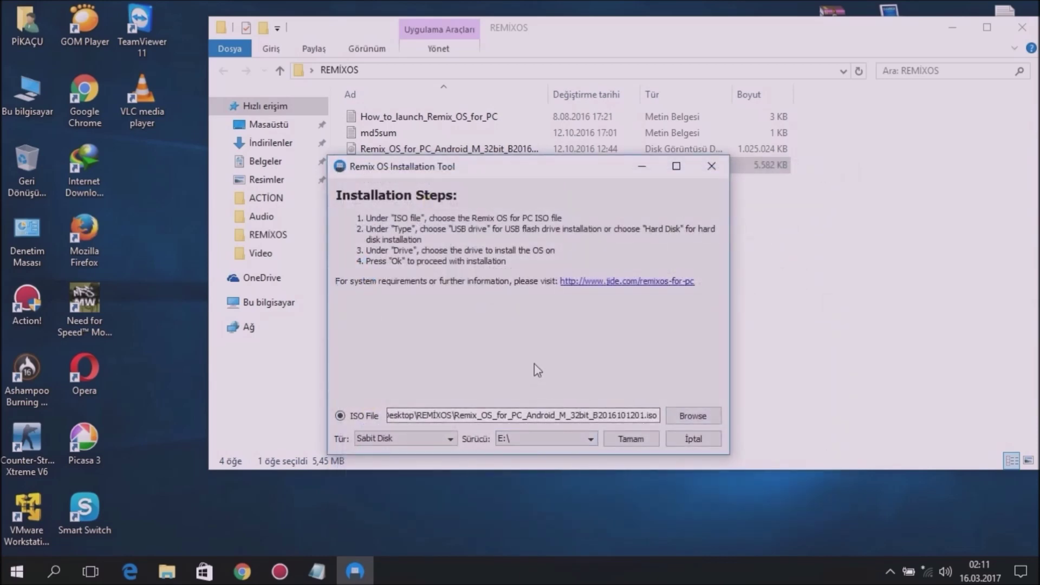
pyautogui.click(693, 439)
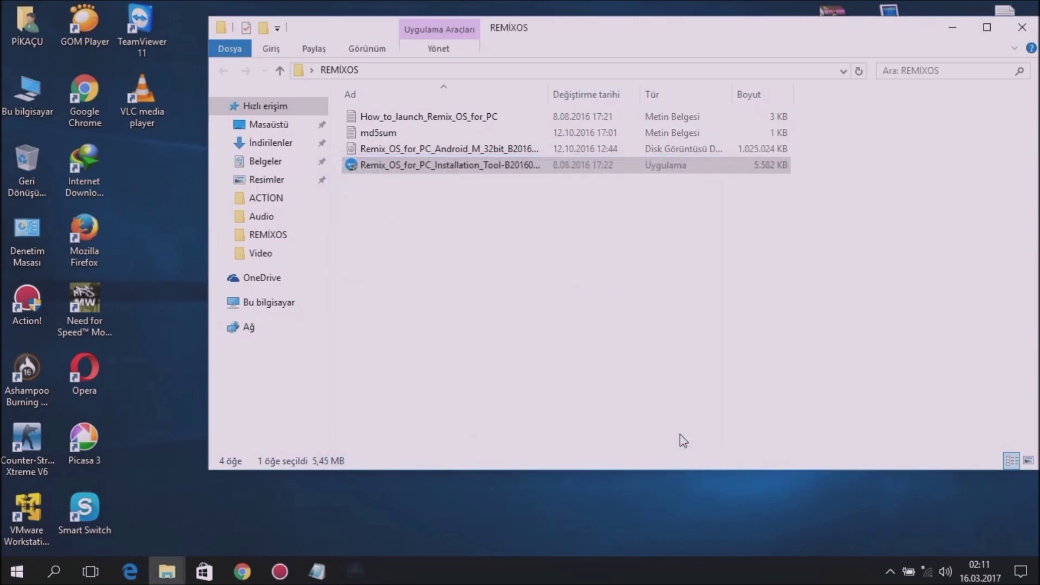
# Step: Move and narrow the REMİXOS folder window, and close it
pyautogui.moveTo(729, 37); pyautogui.dragTo(677, 79)
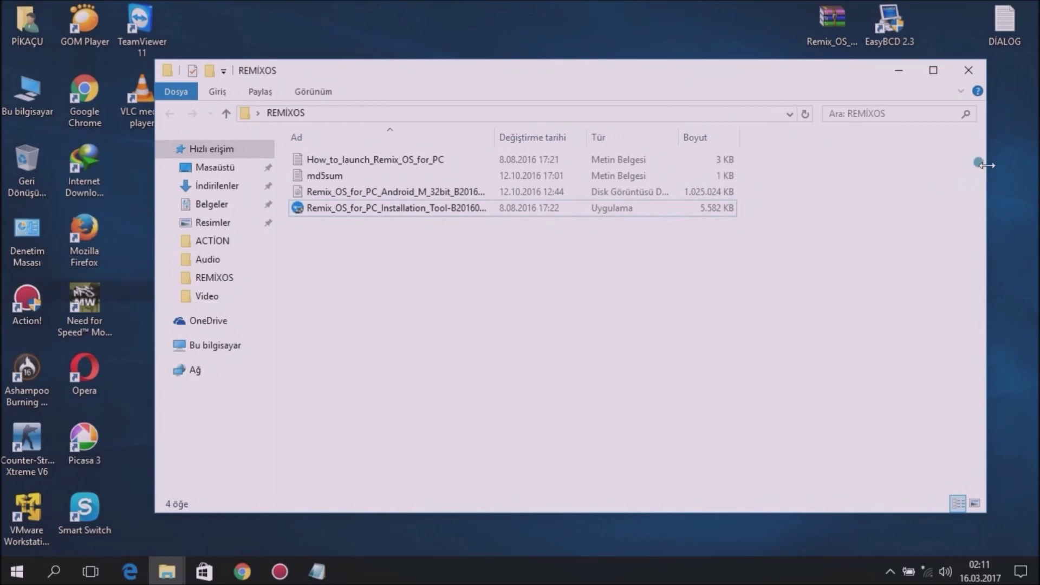
pyautogui.moveTo(986, 162); pyautogui.dragTo(930, 168)
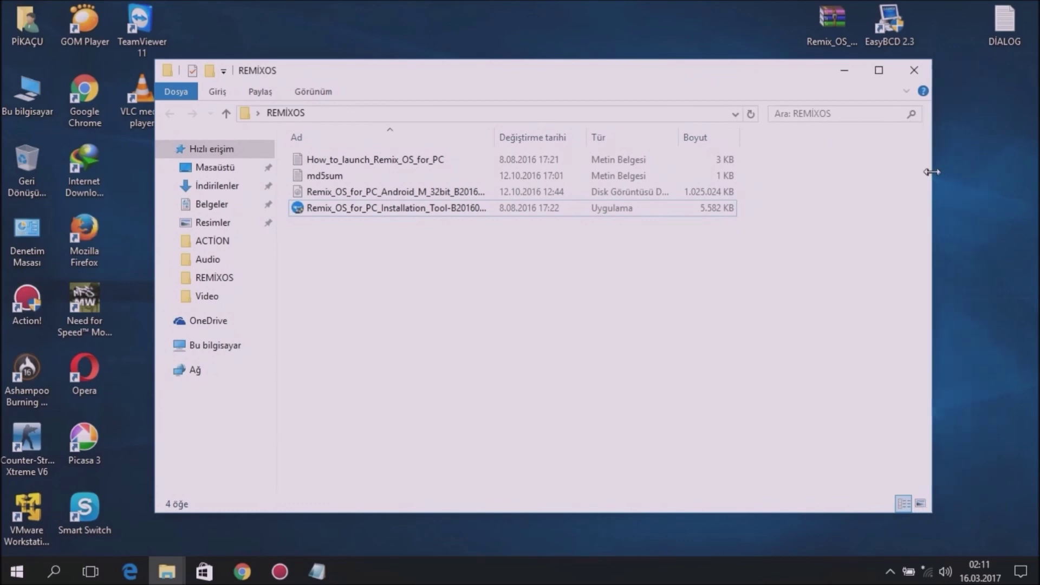
pyautogui.click(914, 72)
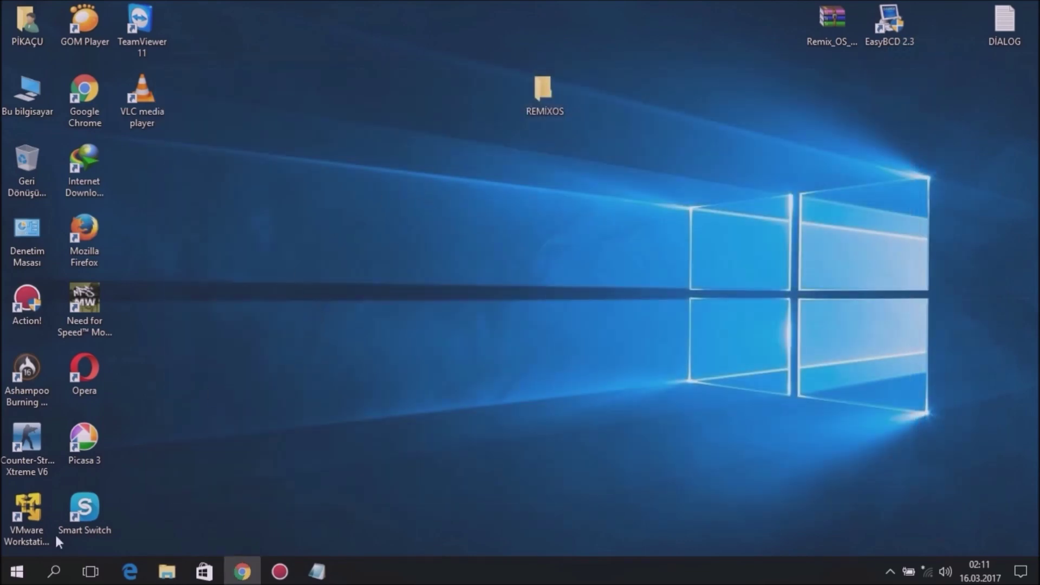
# Step: Open Windows Disk Management and reposition its window on the desktop
pyautogui.rightClick(15, 578)
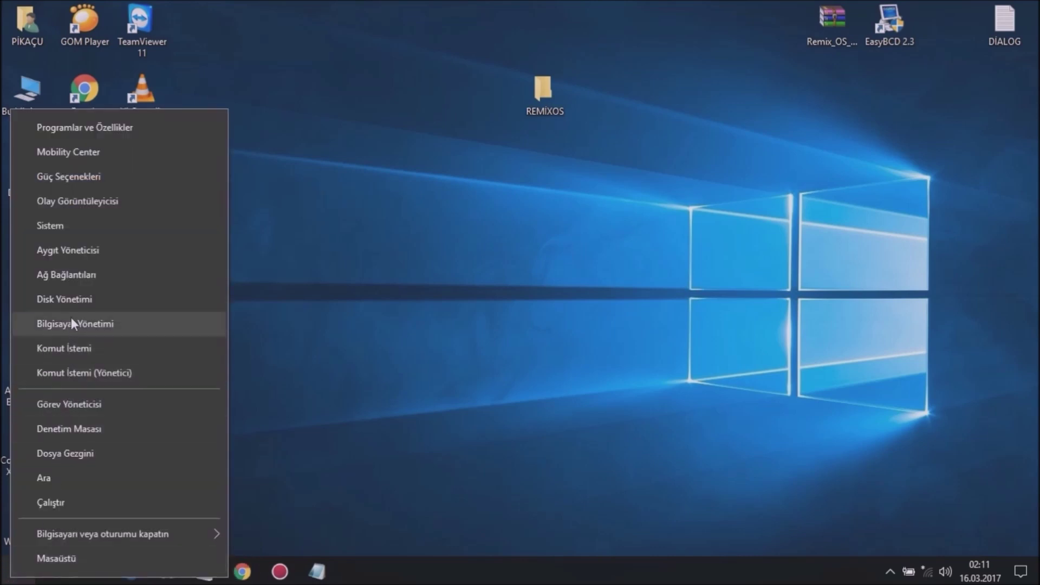
pyautogui.click(74, 299)
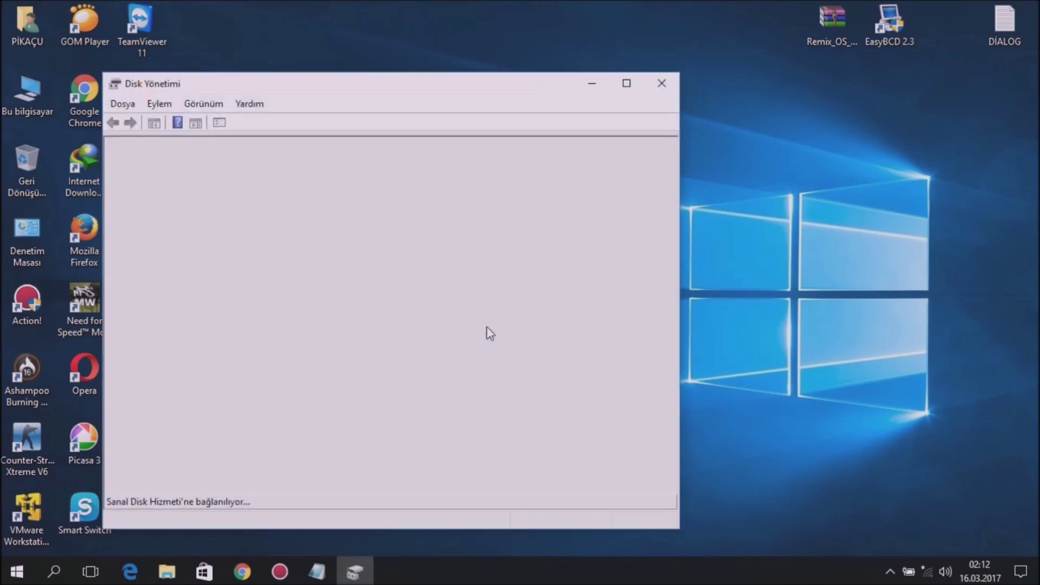
pyautogui.click(597, 369)
pyautogui.moveTo(468, 84); pyautogui.dragTo(560, 40)
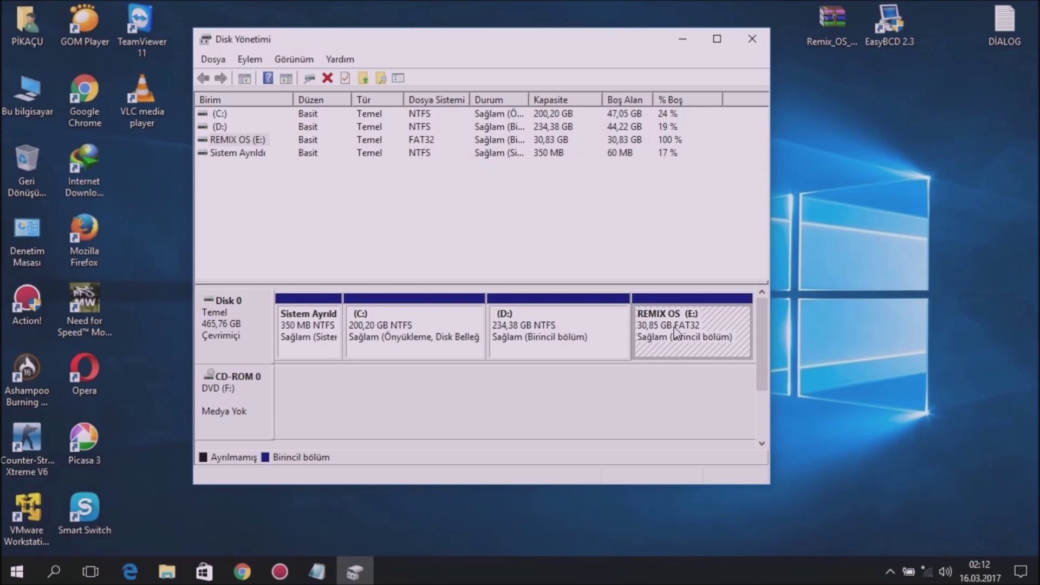
# Step: Delete the REMIX OS (E:) volume on Disk 0 and confirm the deletion
pyautogui.rightClick(673, 325)
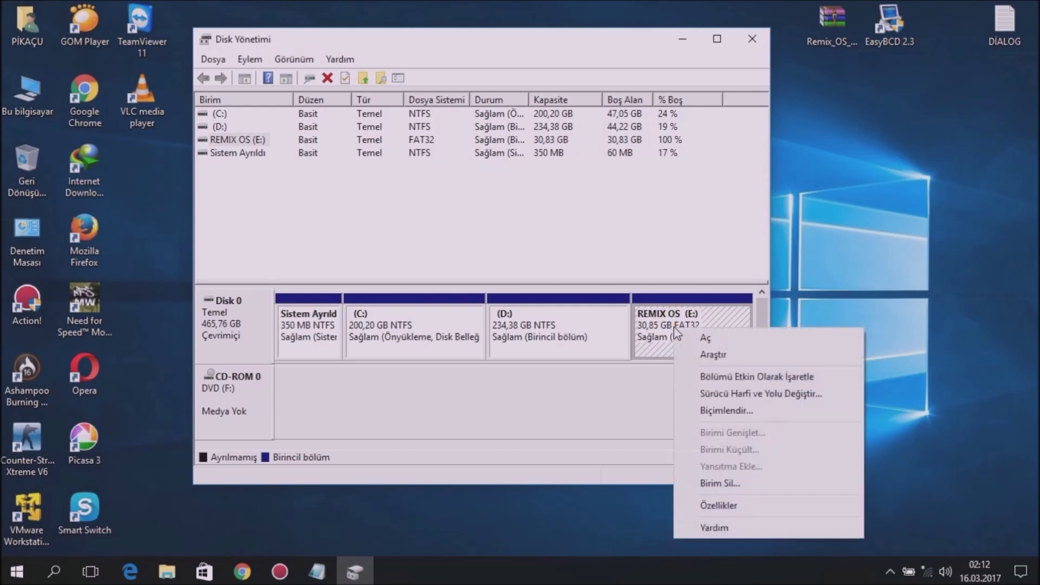
pyautogui.click(723, 483)
pyautogui.click(594, 340)
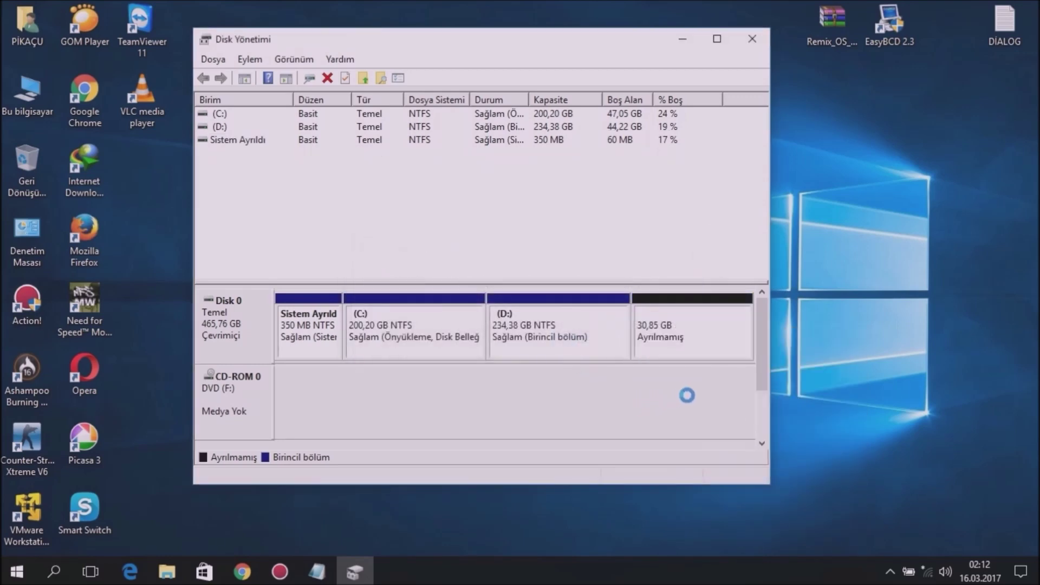
# Step: Start a new simple volume in Disk 0's unallocated space, using the full 31587 MB and drive letter E
pyautogui.click(693, 360)
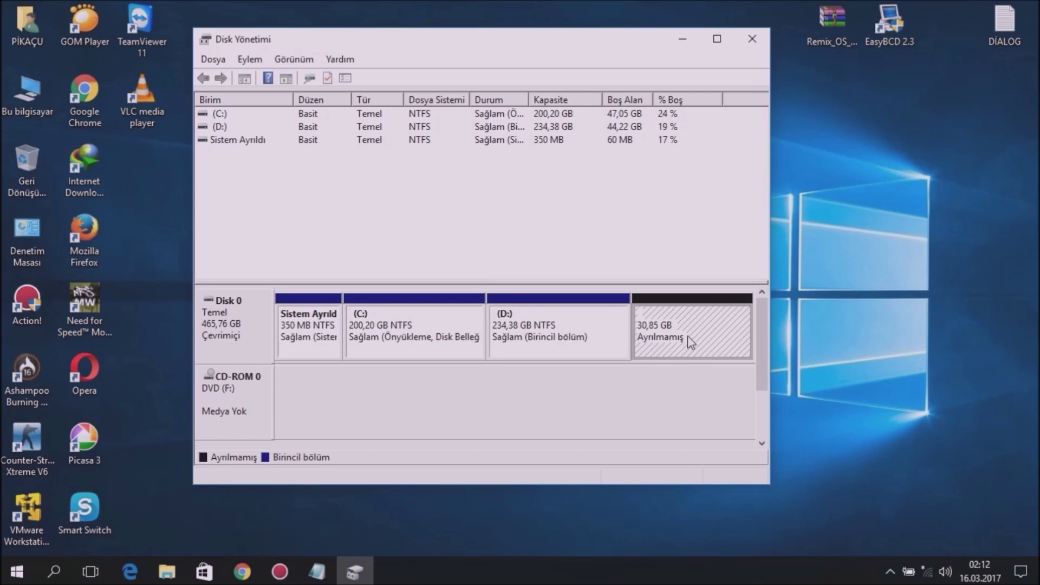
pyautogui.rightClick(688, 337)
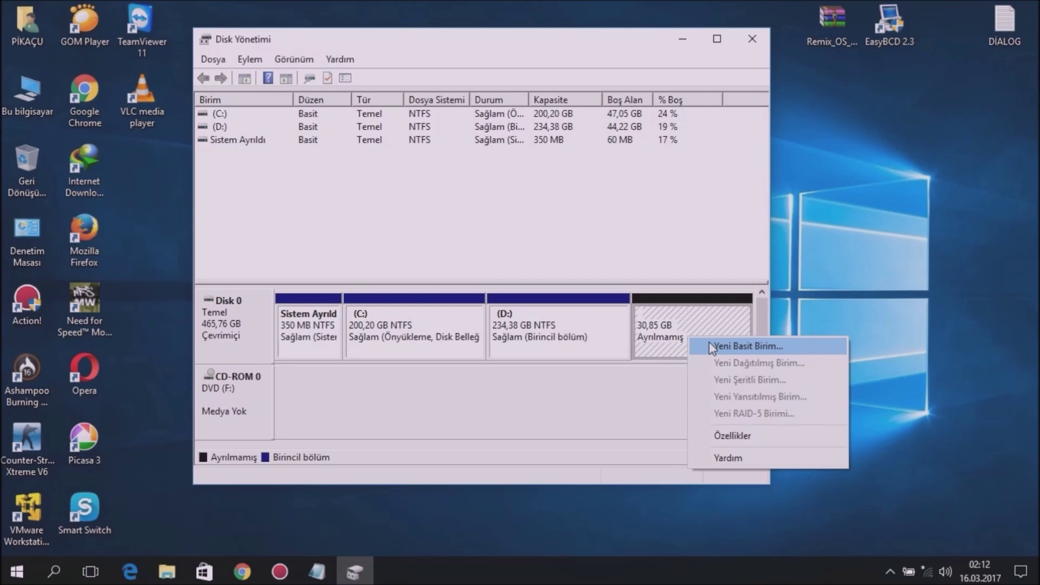
pyautogui.click(748, 346)
pyautogui.click(490, 389)
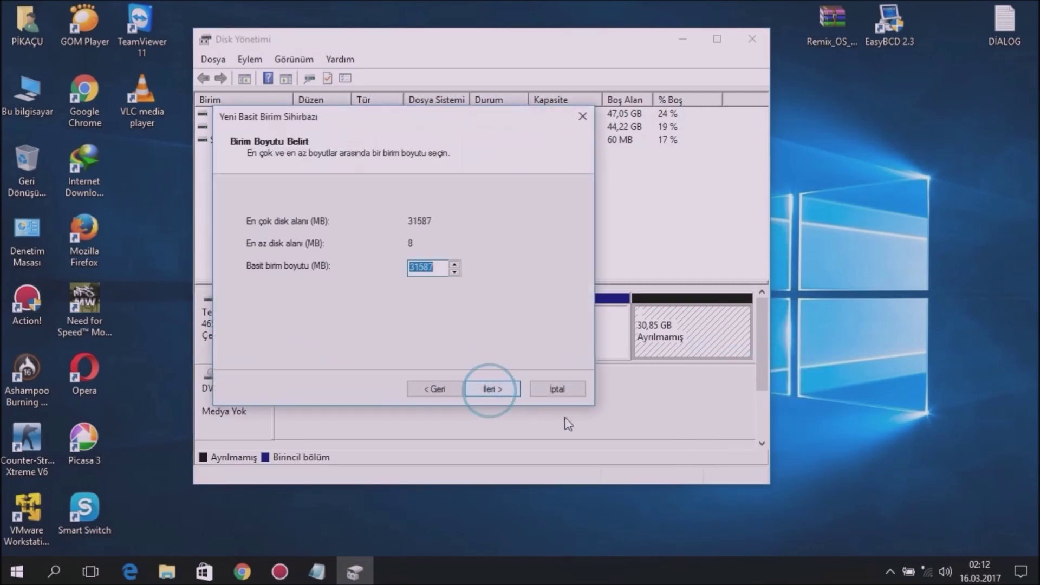
pyautogui.click(495, 388)
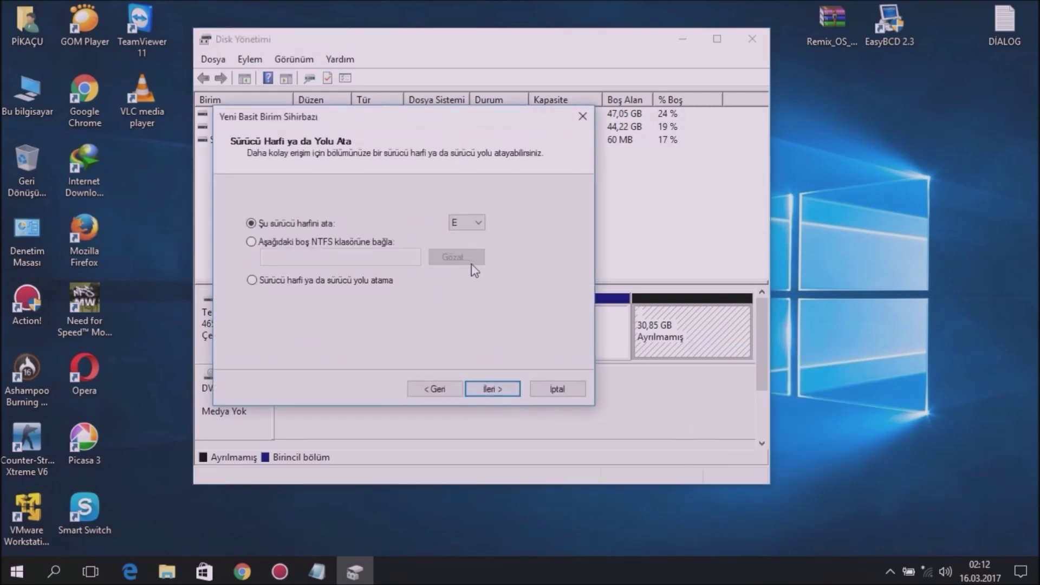
pyautogui.click(491, 388)
# Step: Format the new volume as FAT32 with default allocation size, label it REMİXOS, and finish creating it
pyautogui.click(436, 256)
pyautogui.click(477, 278)
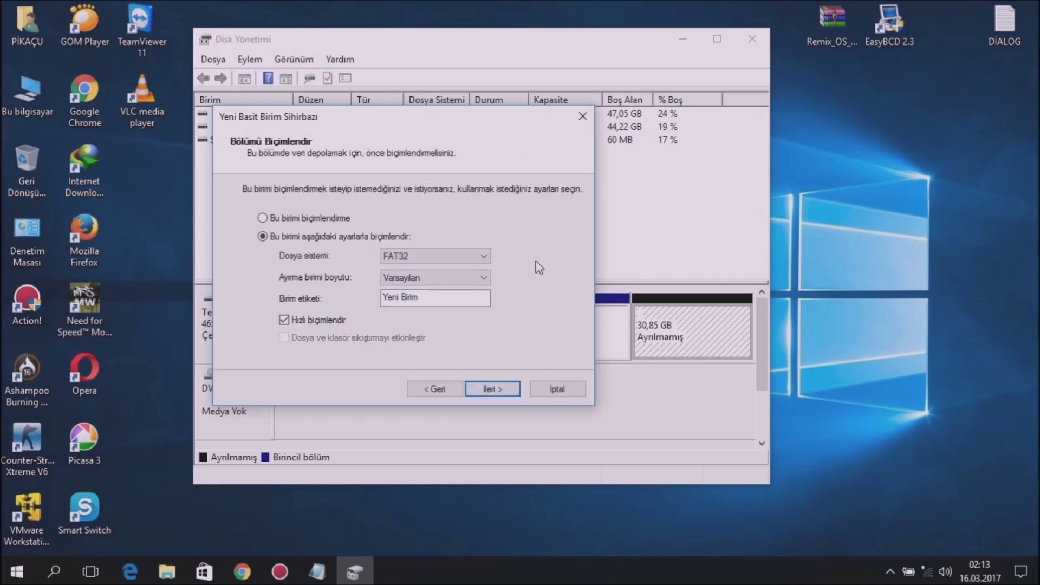
pyautogui.moveTo(431, 297); pyautogui.dragTo(364, 318)
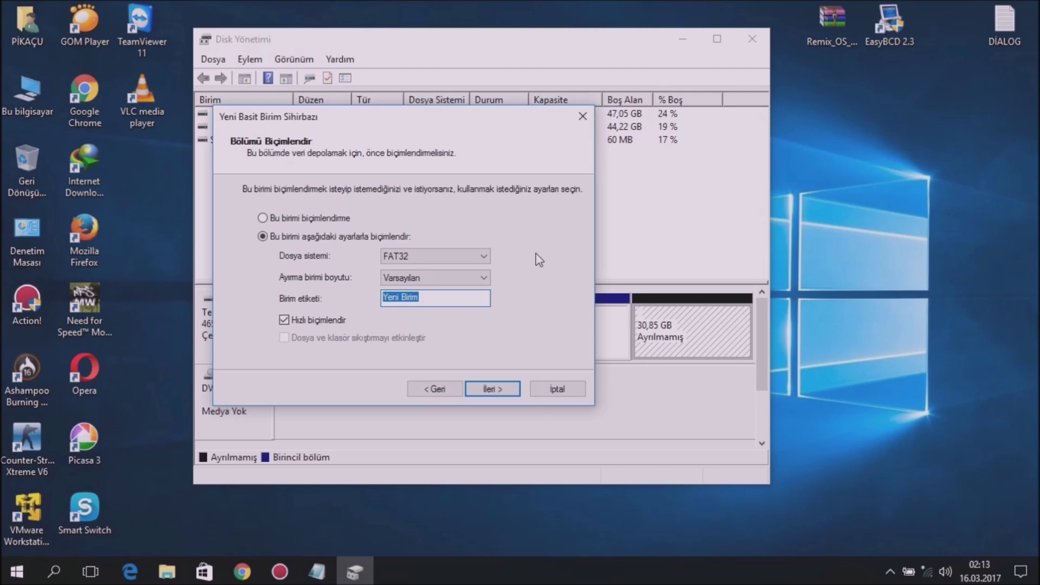
pyautogui.write('REMİXOD')
pyautogui.press('BackSpace')
pyautogui.write('S')
pyautogui.click(500, 388)
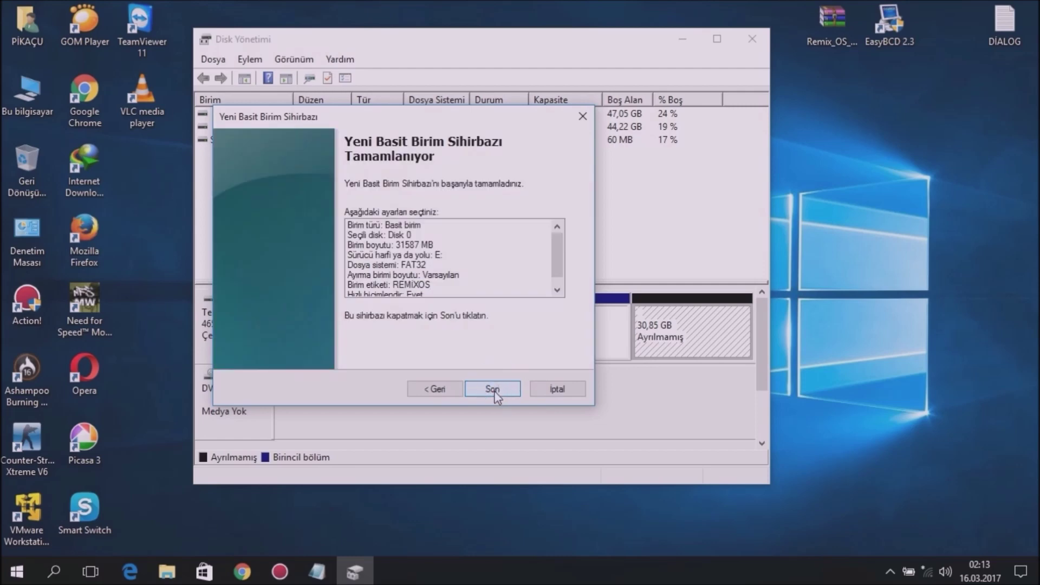
pyautogui.click(499, 387)
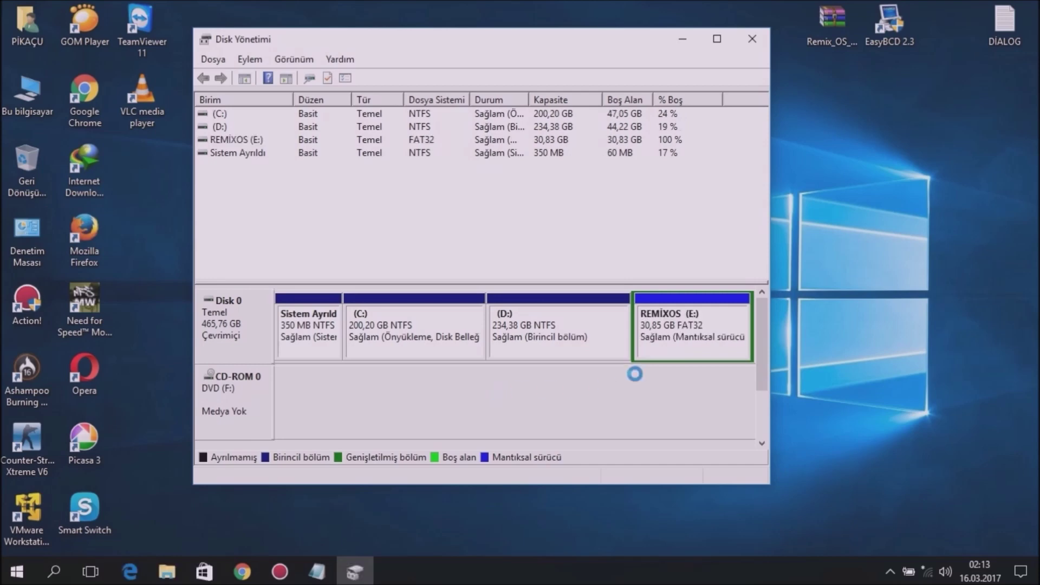
# Step: Select the new REMİXOS (E:) partition, clear the selection, and close Disk Management
pyautogui.click(678, 347)
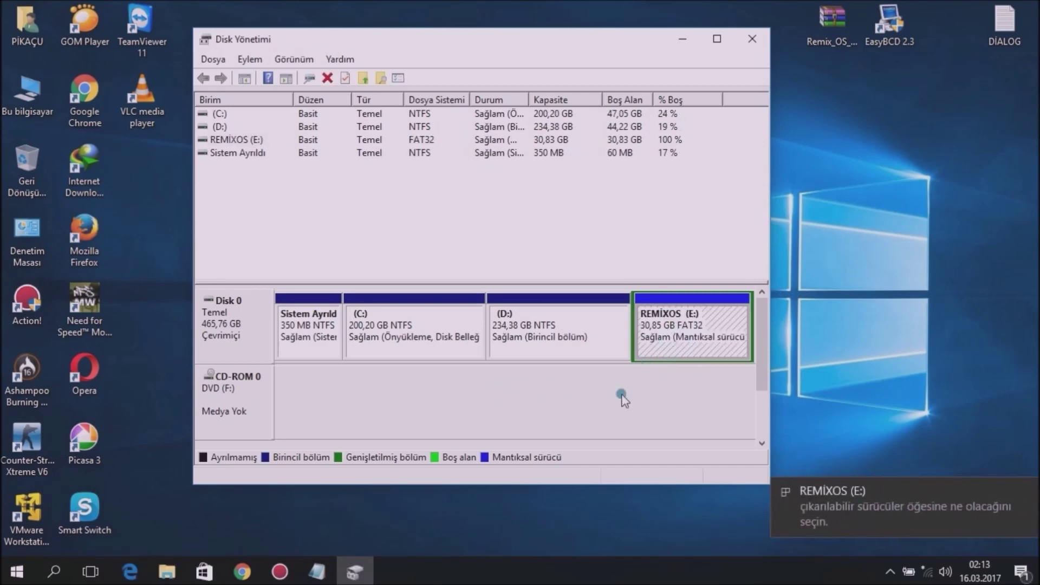
pyautogui.click(625, 403)
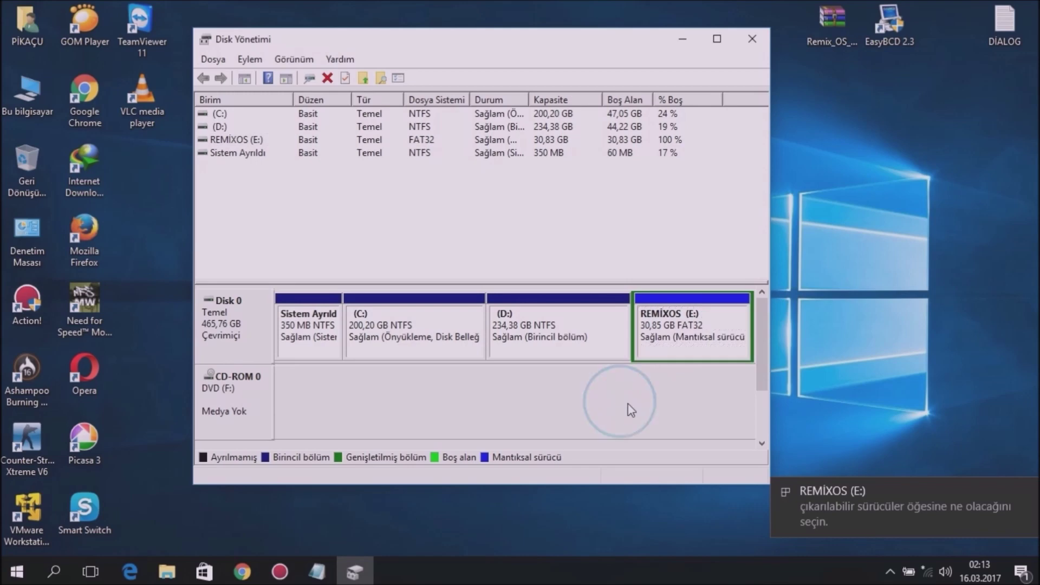
pyautogui.click(746, 41)
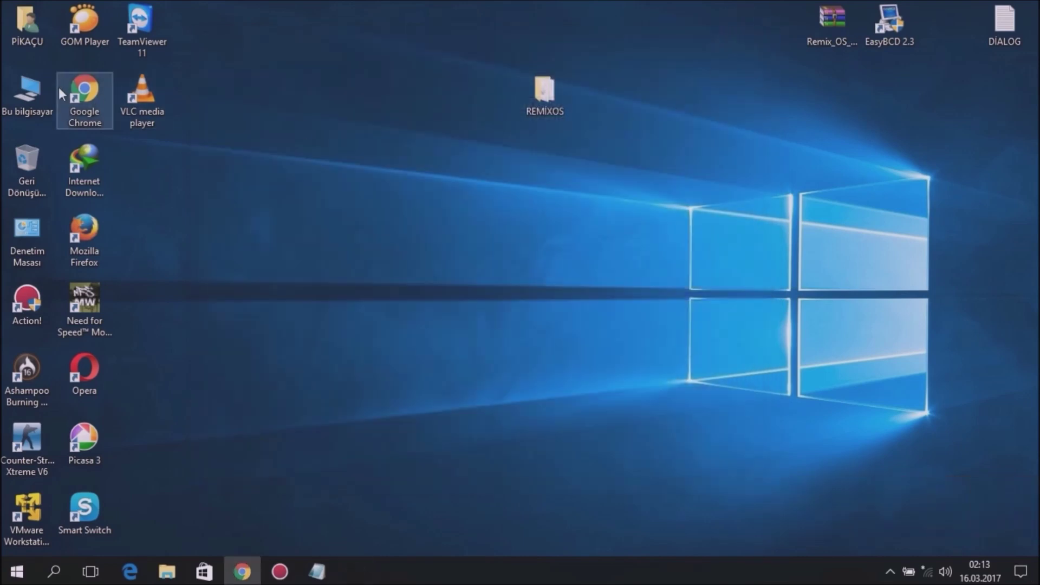
# Step: Open the REMİXOS (E:) drive from This PC, and reposition its window and the REMİXOS desktop folder
pyautogui.doubleClick(34, 86)
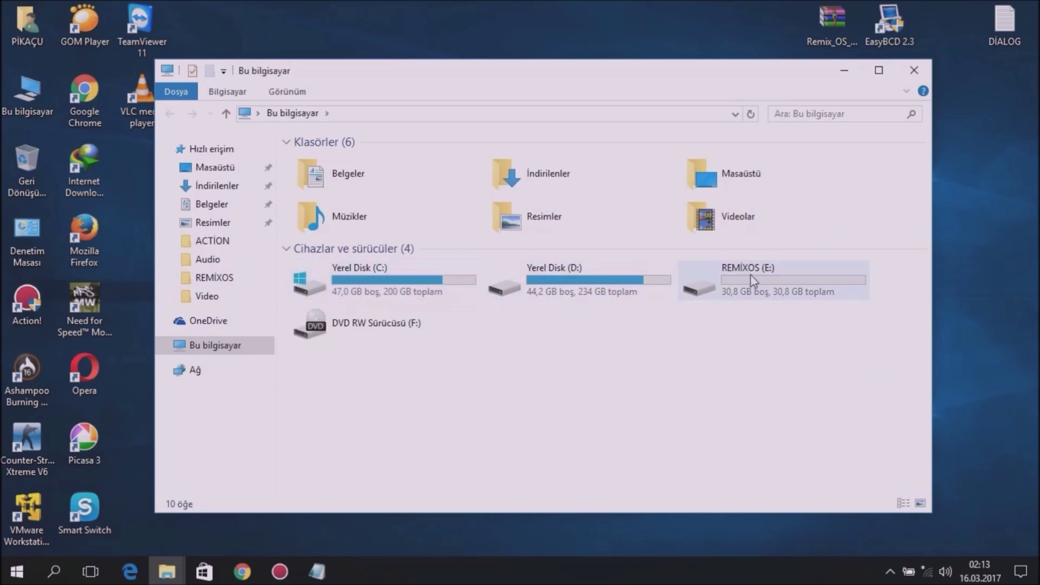
pyautogui.doubleClick(750, 277)
pyautogui.moveTo(517, 80); pyautogui.dragTo(588, 160)
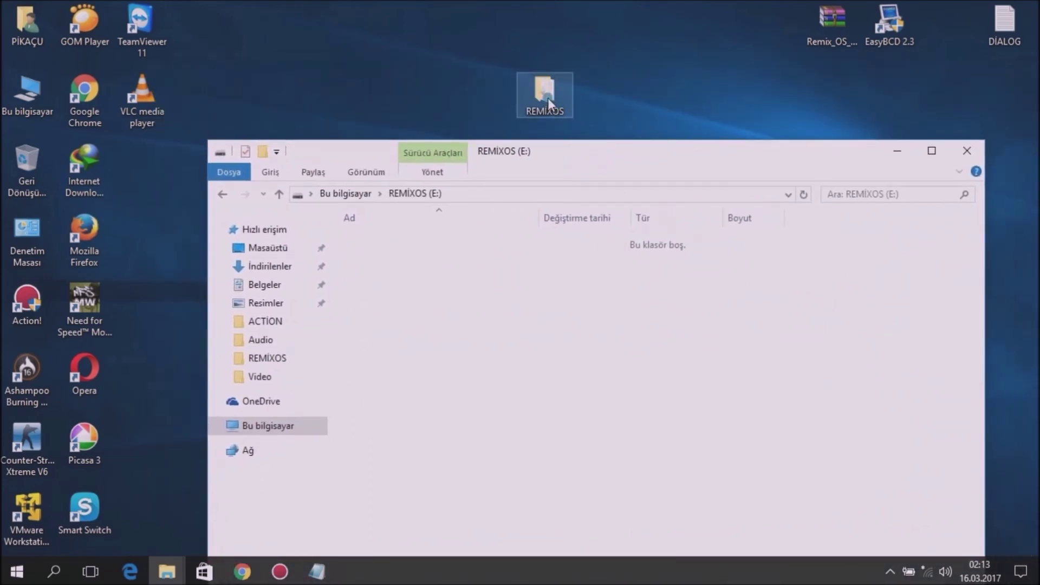
pyautogui.moveTo(548, 98); pyautogui.dragTo(496, 60)
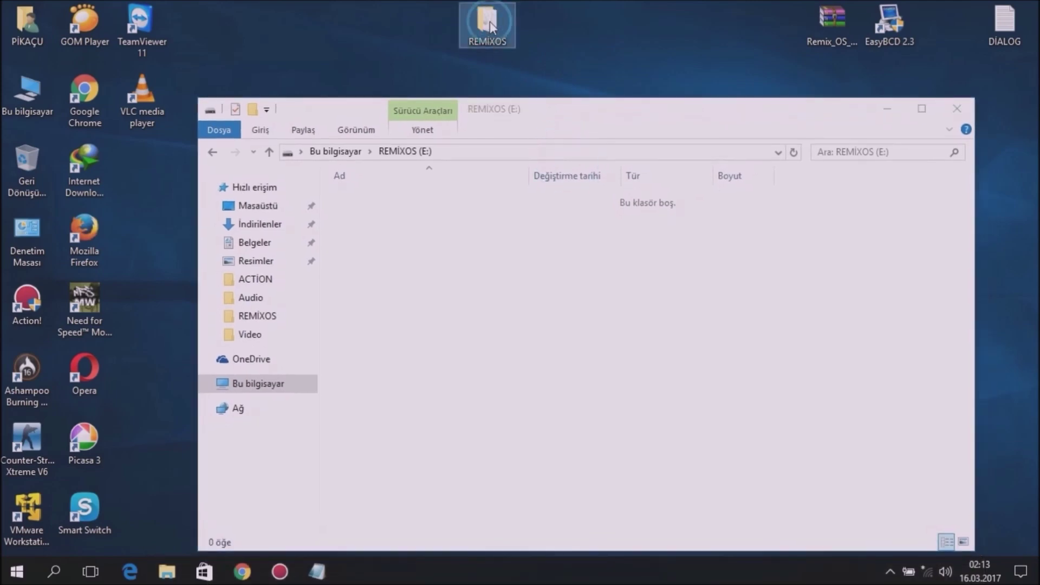
# Step: Mount the Remix_OS_for_PC_Android_M_32bit ISO image from the REMİXOS desktop folder
pyautogui.doubleClick(489, 21)
pyautogui.click(425, 131)
pyautogui.rightClick(425, 132)
pyautogui.click(464, 84)
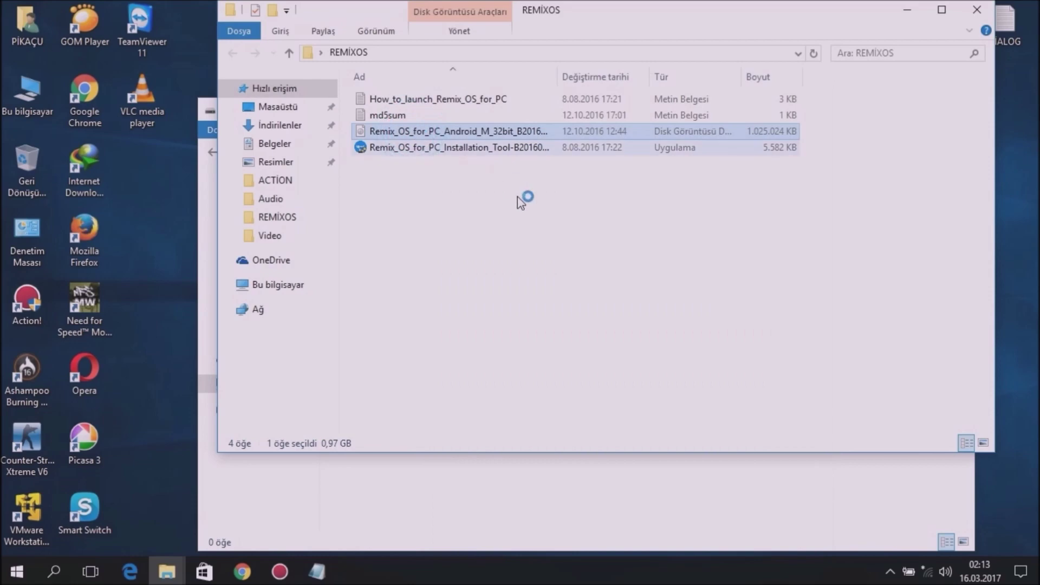
# Step: Copy all files from the mounted Android-x86 Live disc to REMİXOS (E:), replacing the existing BOOTx64.EFI
pyautogui.moveTo(623, 15); pyautogui.dragTo(950, 98)
pyautogui.moveTo(713, 379); pyautogui.dragTo(439, 320)
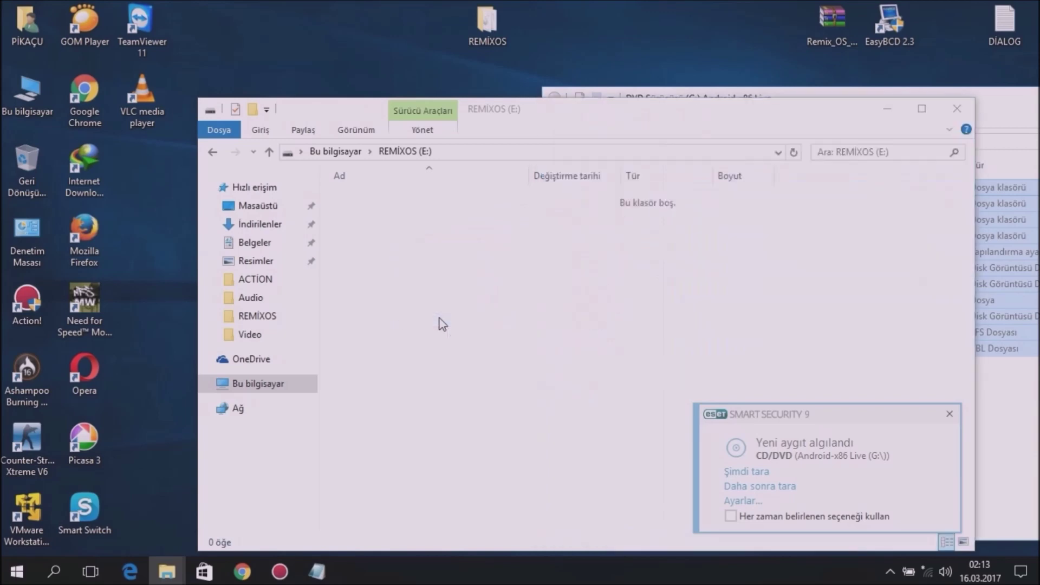
pyautogui.click(949, 414)
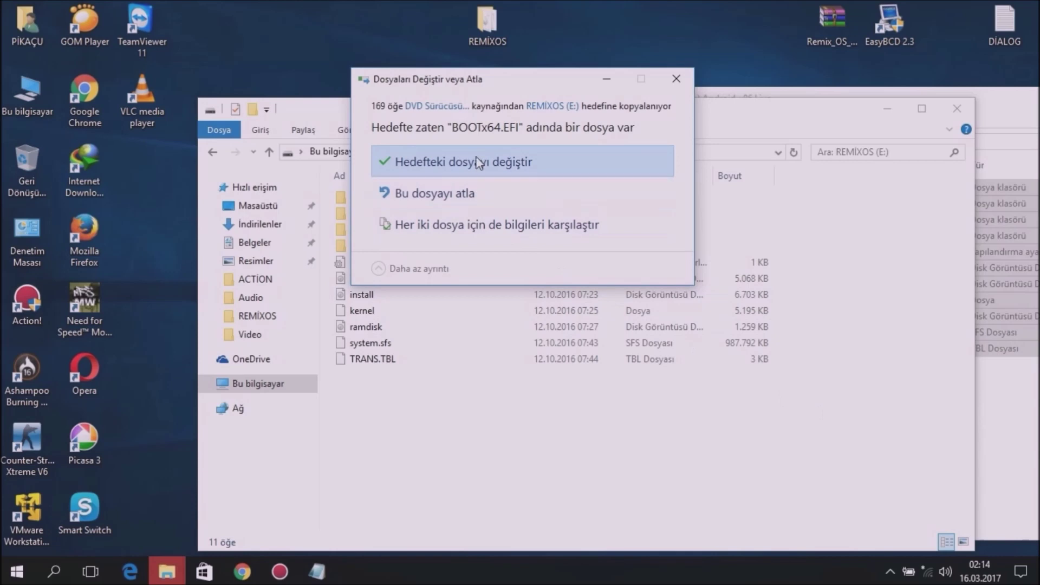
pyautogui.click(479, 162)
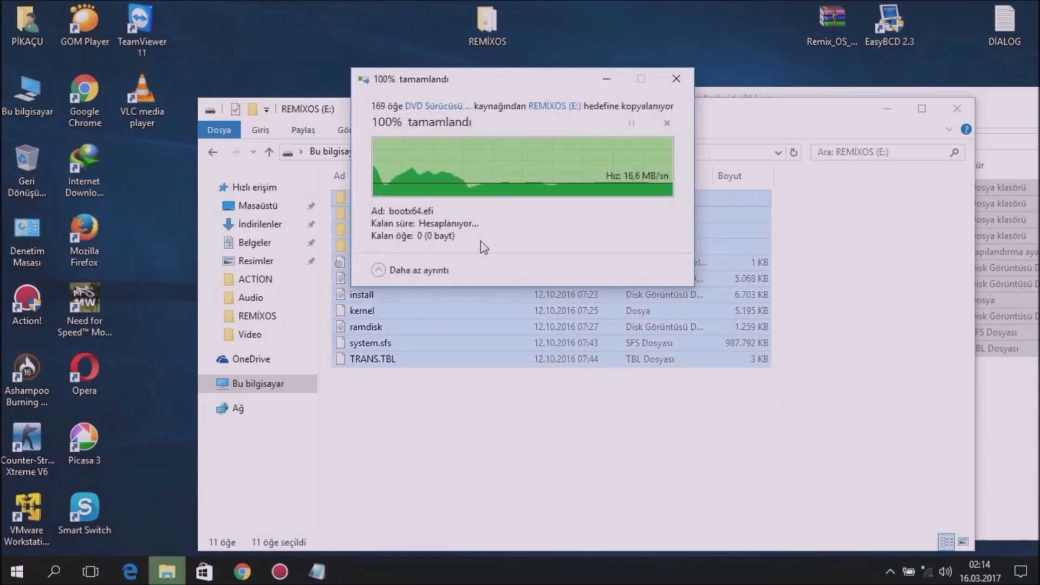
# Step: Reposition the REMİXOS (E:) window and close the mounted disc's window
pyautogui.click(517, 427)
pyautogui.moveTo(826, 114); pyautogui.dragTo(743, 145)
pyautogui.moveTo(887, 111); pyautogui.dragTo(572, 117)
pyautogui.click(970, 122)
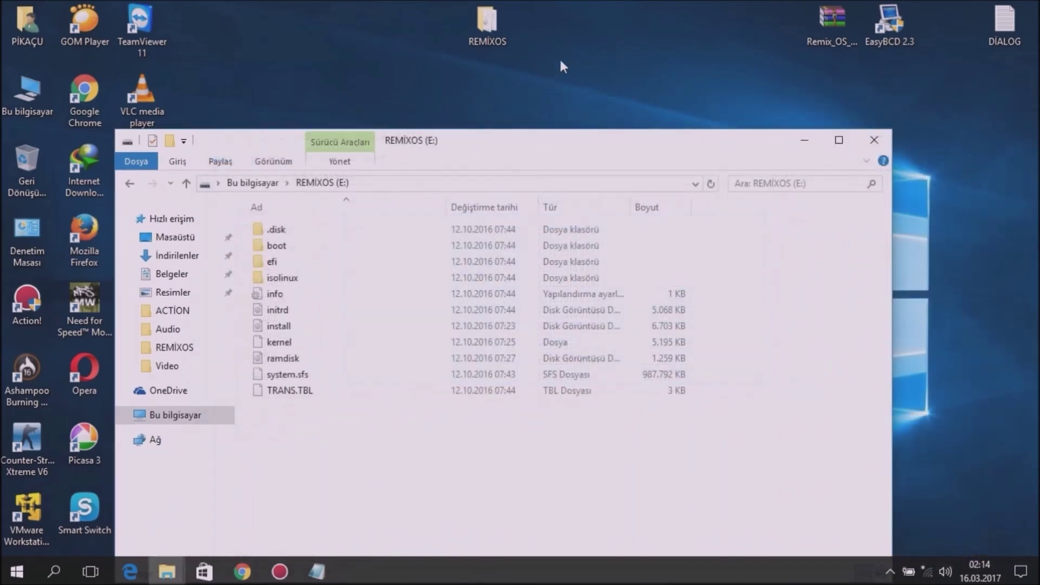
pyautogui.doubleClick(486, 24)
pyautogui.moveTo(620, 100); pyautogui.dragTo(928, 38)
pyautogui.moveTo(750, 165); pyautogui.dragTo(377, 488)
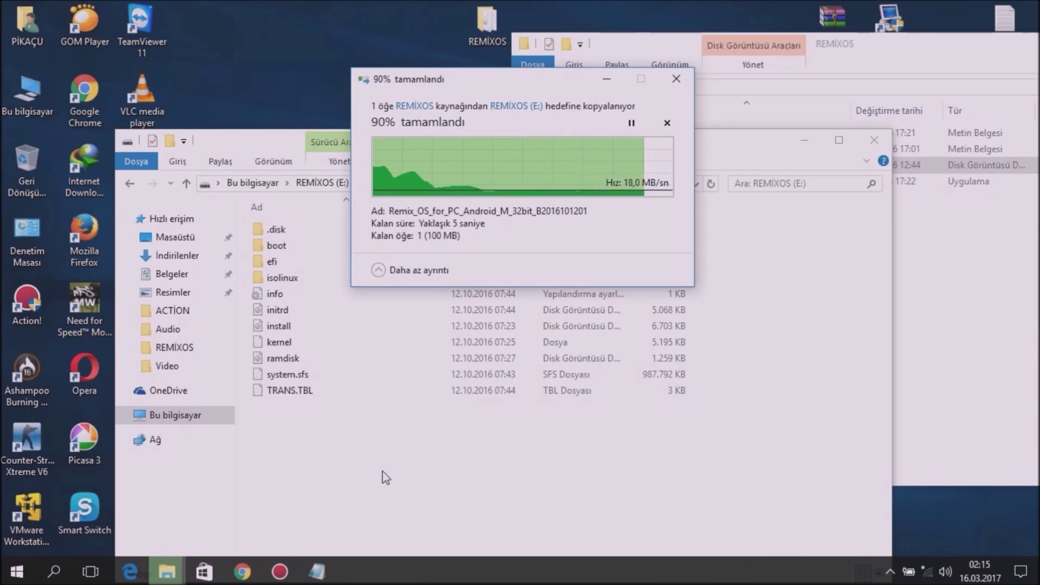
pyautogui.click(386, 476)
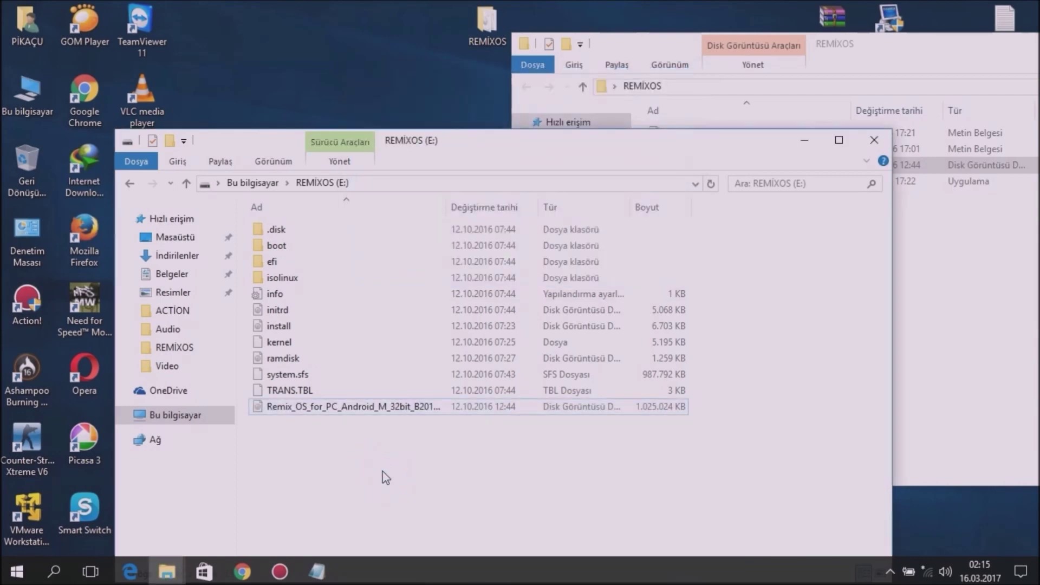
# Step: Close the REMİXOS (E:) drive window and the REMİXOS folder window
pyautogui.moveTo(754, 150); pyautogui.dragTo(718, 144)
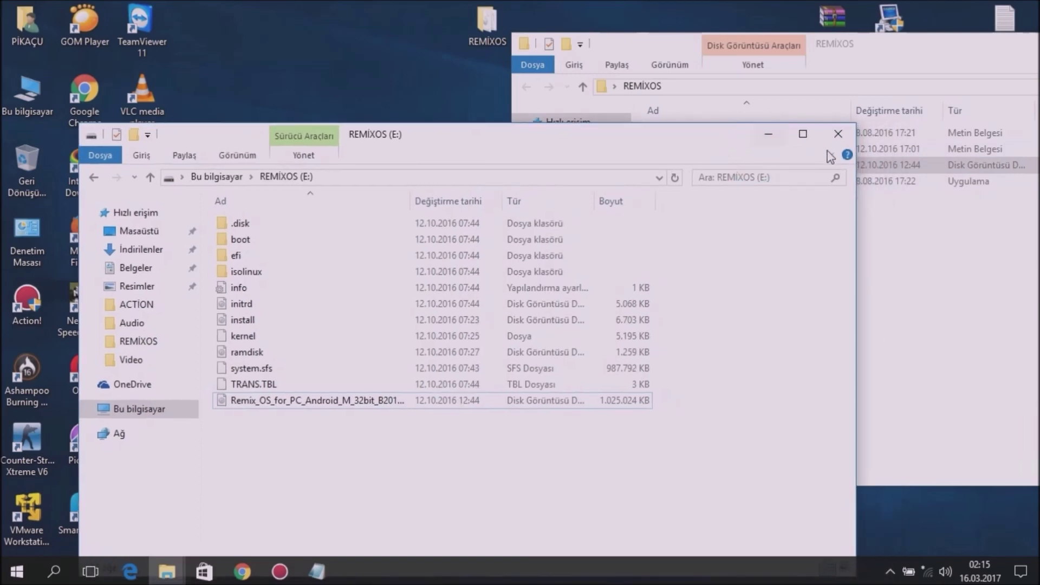
pyautogui.click(837, 136)
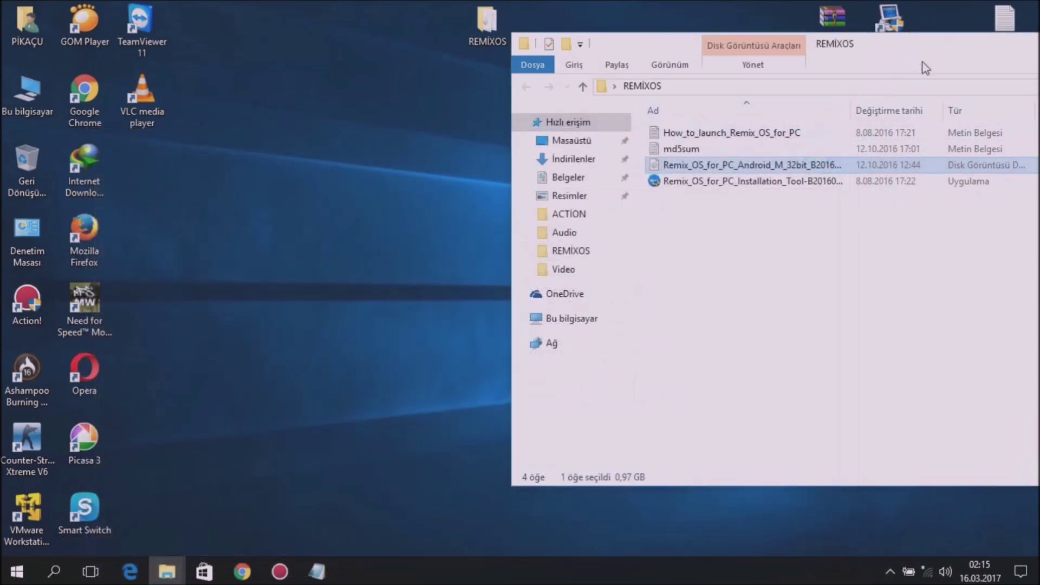
pyautogui.moveTo(923, 54); pyautogui.dragTo(677, 126)
pyautogui.click(657, 343)
pyautogui.hotkey('alt', 'F4')
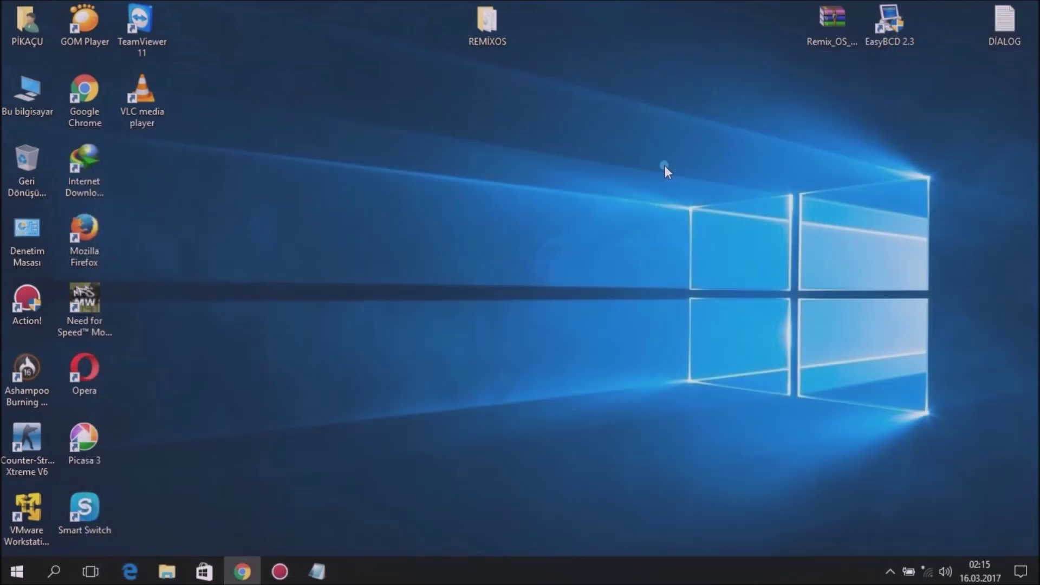
# Step: Rearrange the REMİXOS and EasyBCD 2.3 desktop icons, and launch EasyBCD with permission to make changes
pyautogui.moveTo(502, 34); pyautogui.dragTo(732, 33)
pyautogui.moveTo(895, 32); pyautogui.dragTo(601, 54)
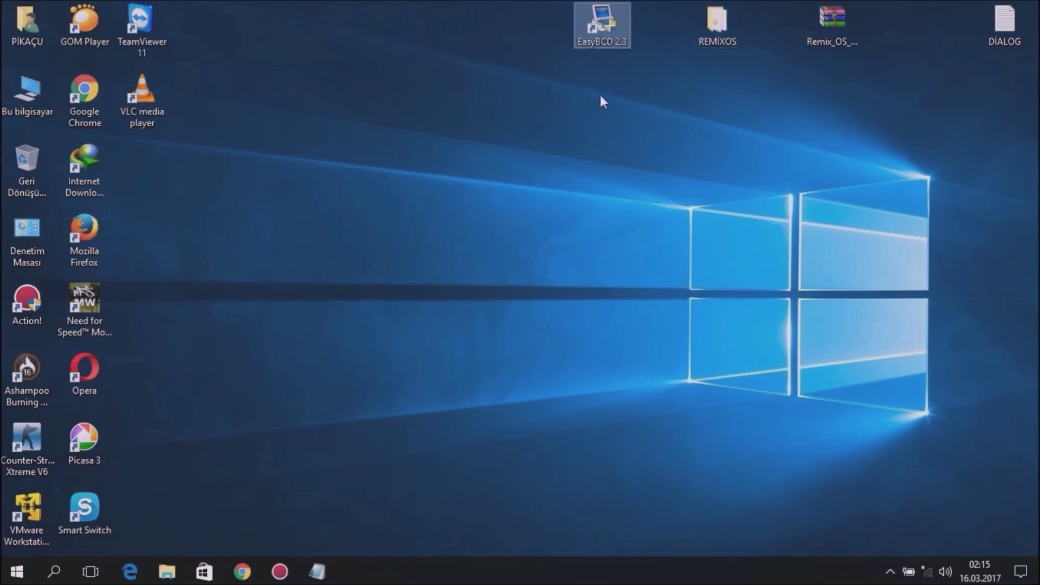
pyautogui.doubleClick(602, 25)
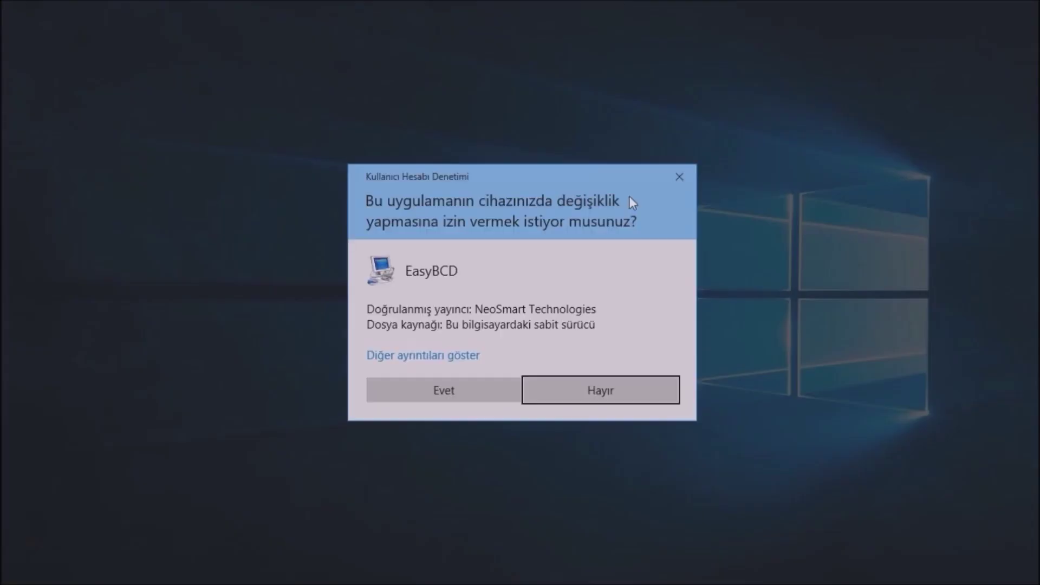
pyautogui.click(479, 389)
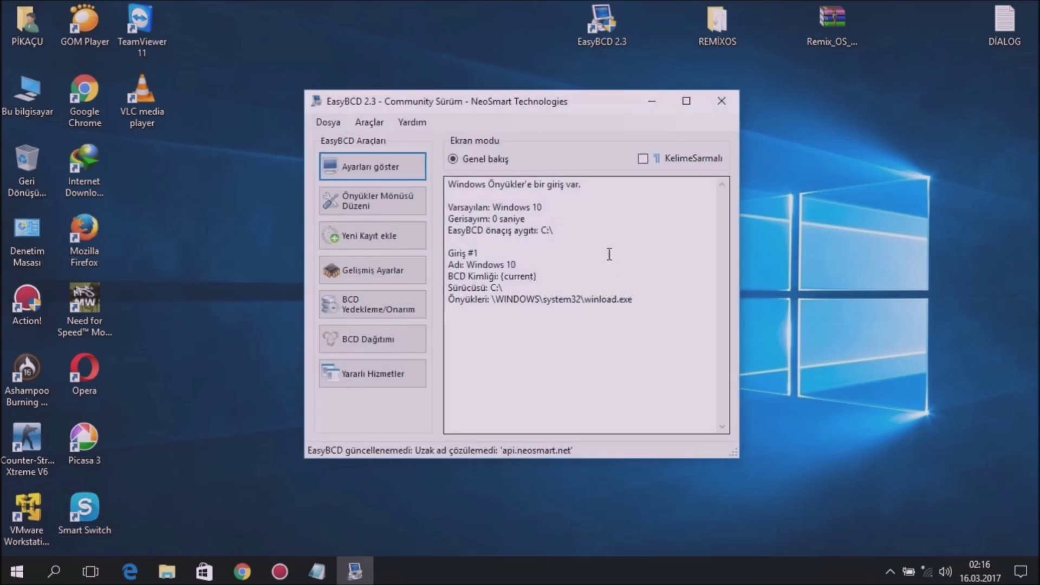
pyautogui.moveTo(538, 107); pyautogui.dragTo(541, 85)
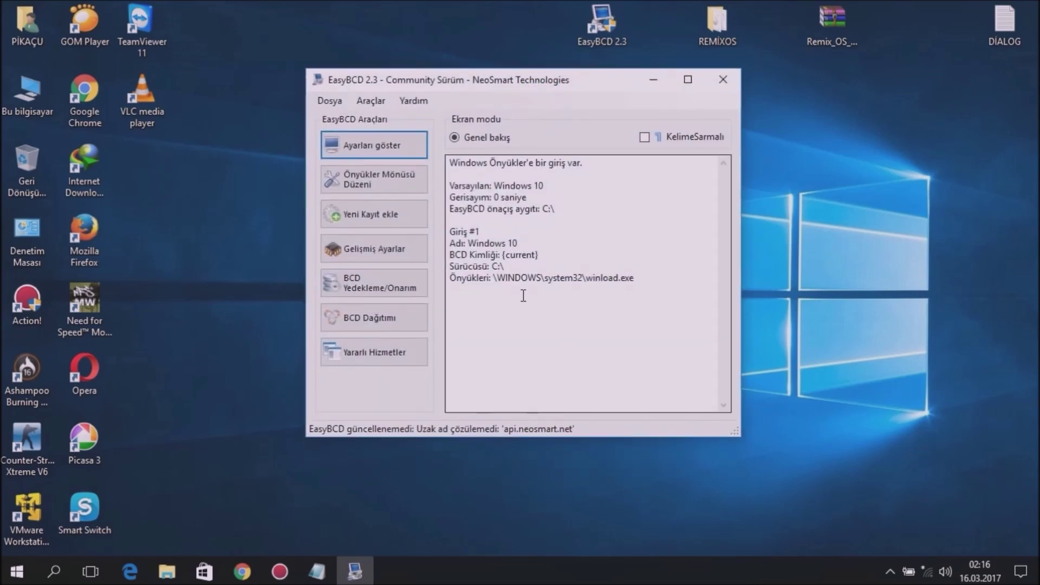
# Step: Back up the Windows boot settings in EasyBCD to the default backup file in Documents
pyautogui.click(395, 284)
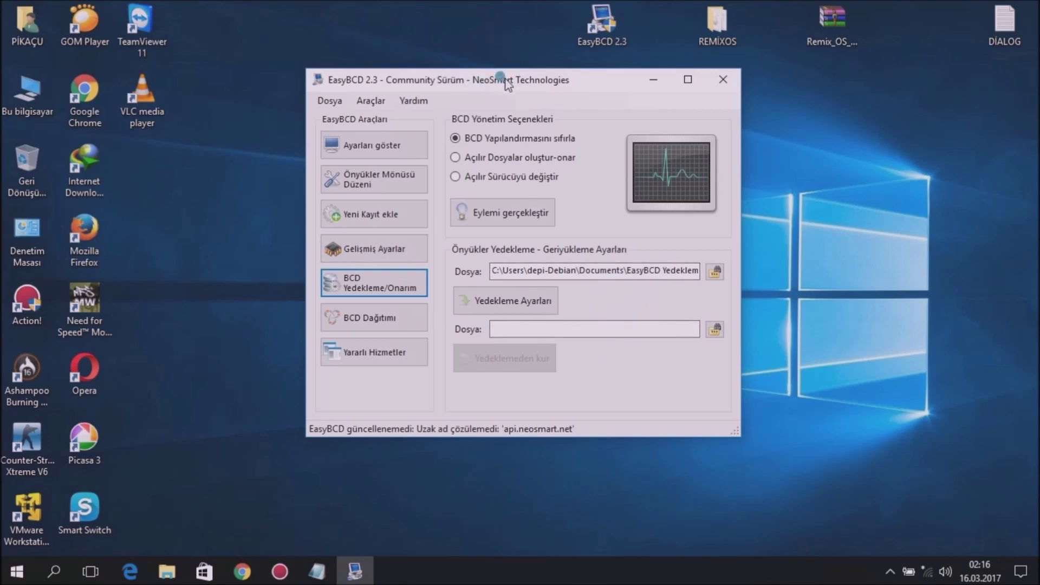
pyautogui.moveTo(496, 82); pyautogui.dragTo(538, 88)
pyautogui.rightClick(264, 194)
pyautogui.click(283, 232)
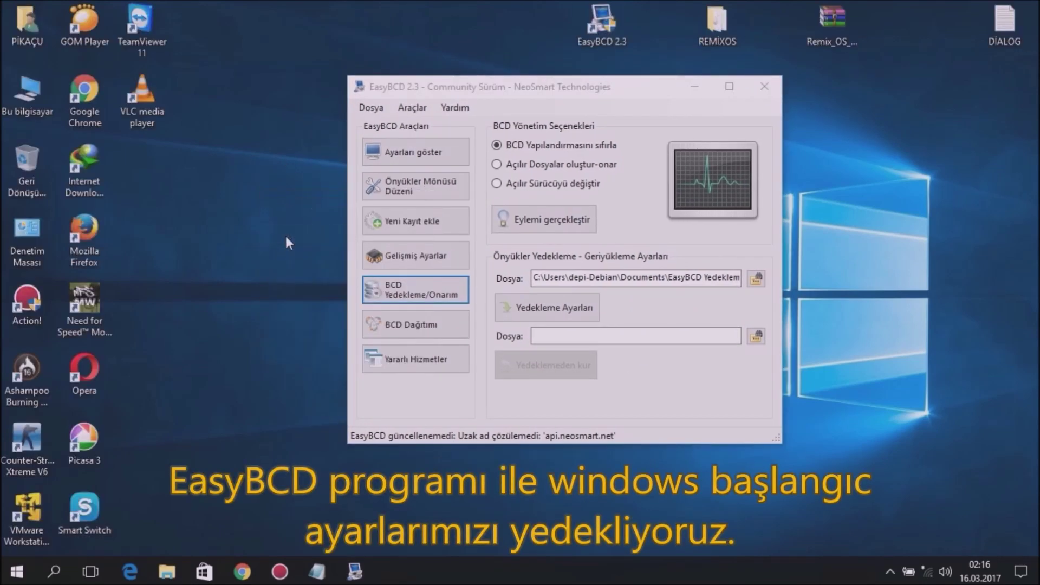
pyautogui.click(563, 312)
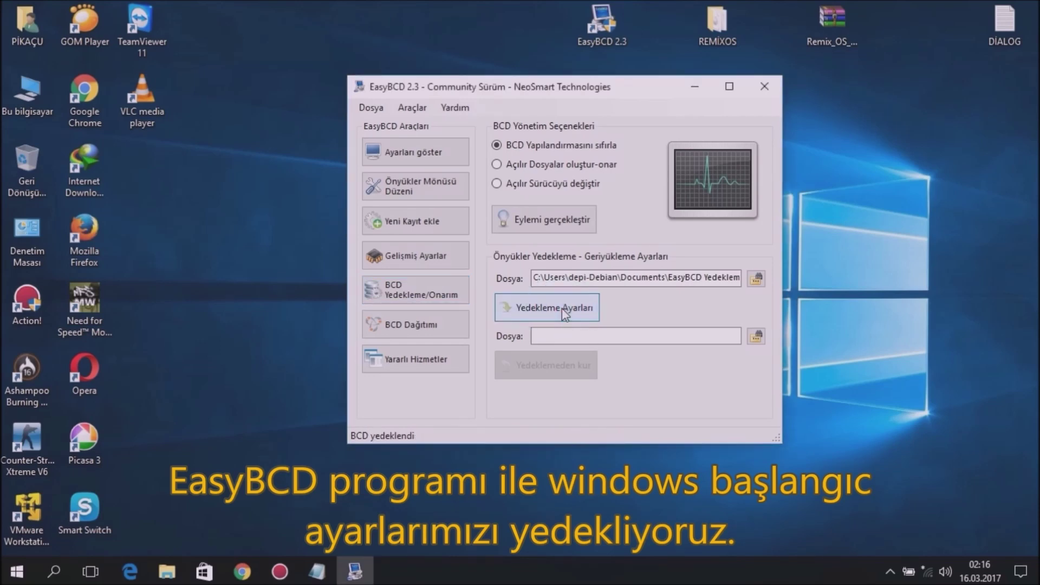
pyautogui.click(634, 310)
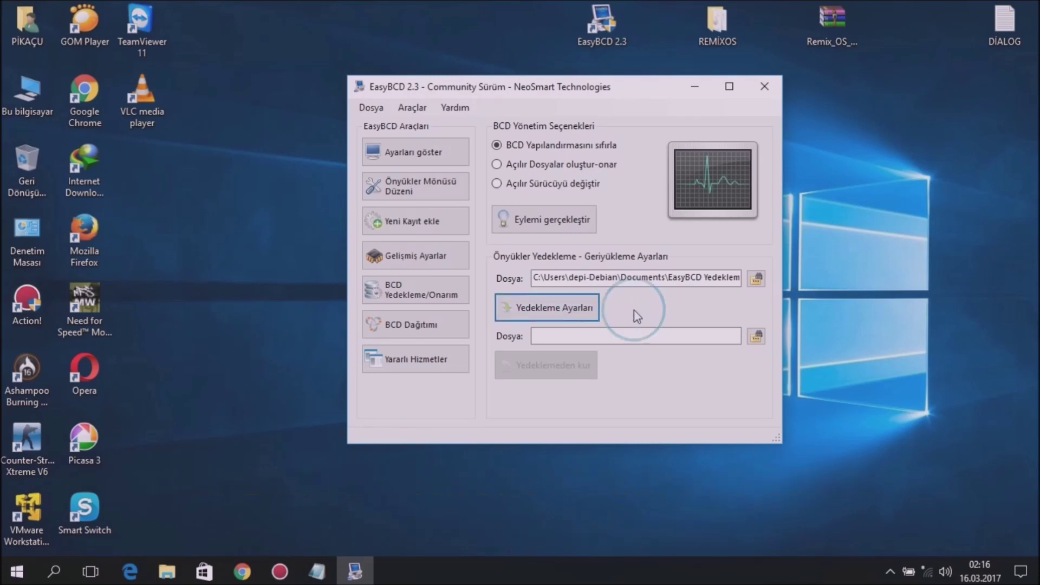
# Step: Start a new ISO boot entry under the portable/external media options and name it REMİXOS
pyautogui.click(413, 223)
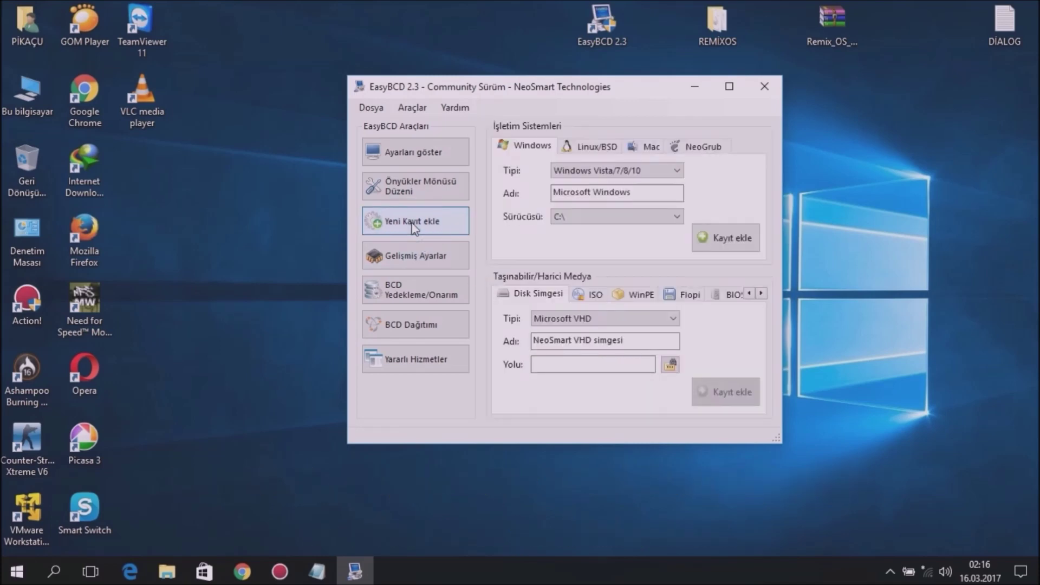
pyautogui.click(595, 295)
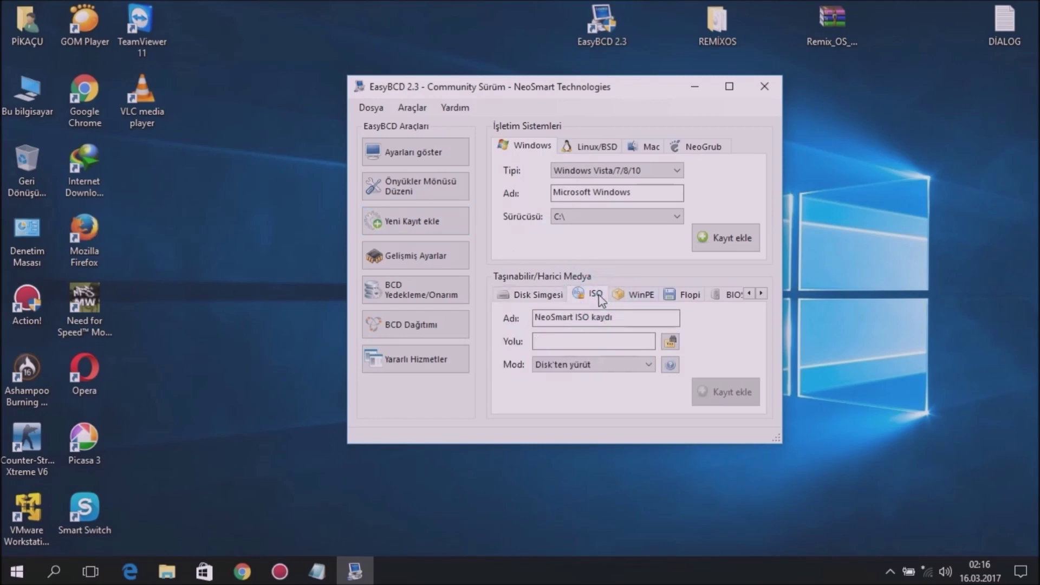
pyautogui.moveTo(615, 318); pyautogui.dragTo(472, 320)
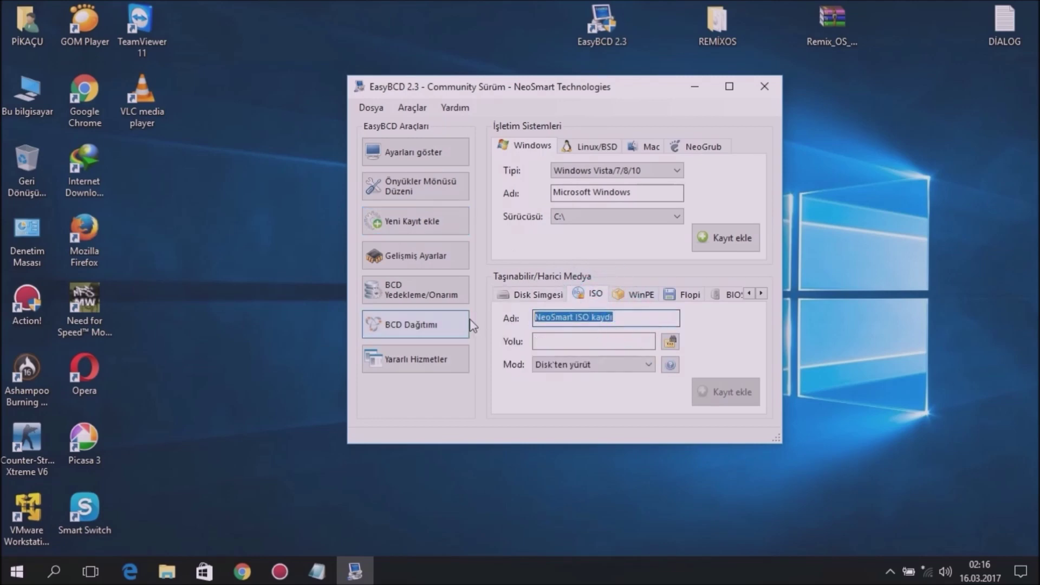
pyautogui.write('REMİXOS')
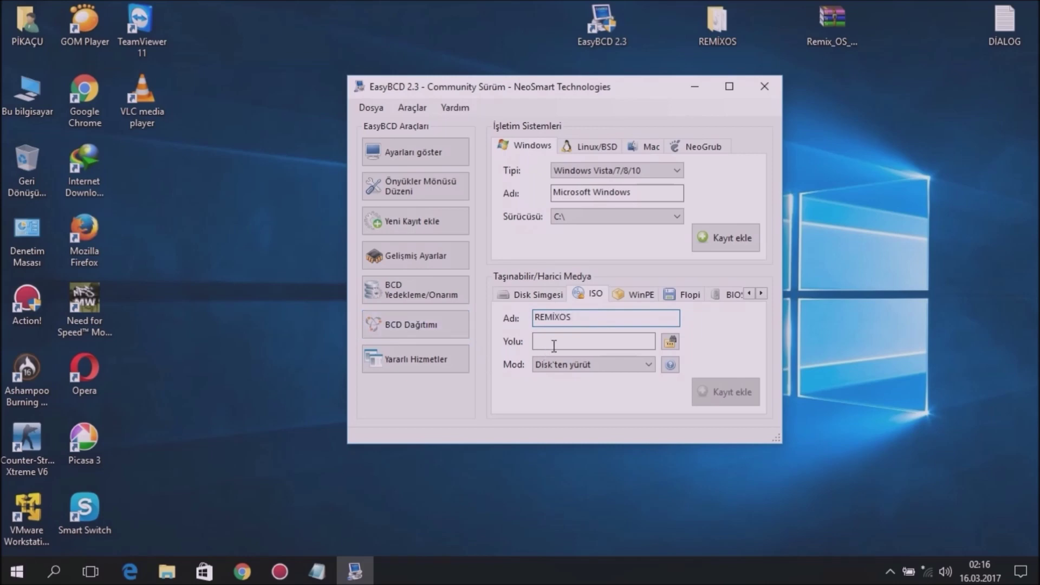
# Step: Set the entry's path to the Remix_OS_for_PC_Android ISO file on the REMİXOS (E:) drive
pyautogui.click(596, 341)
pyautogui.click(671, 341)
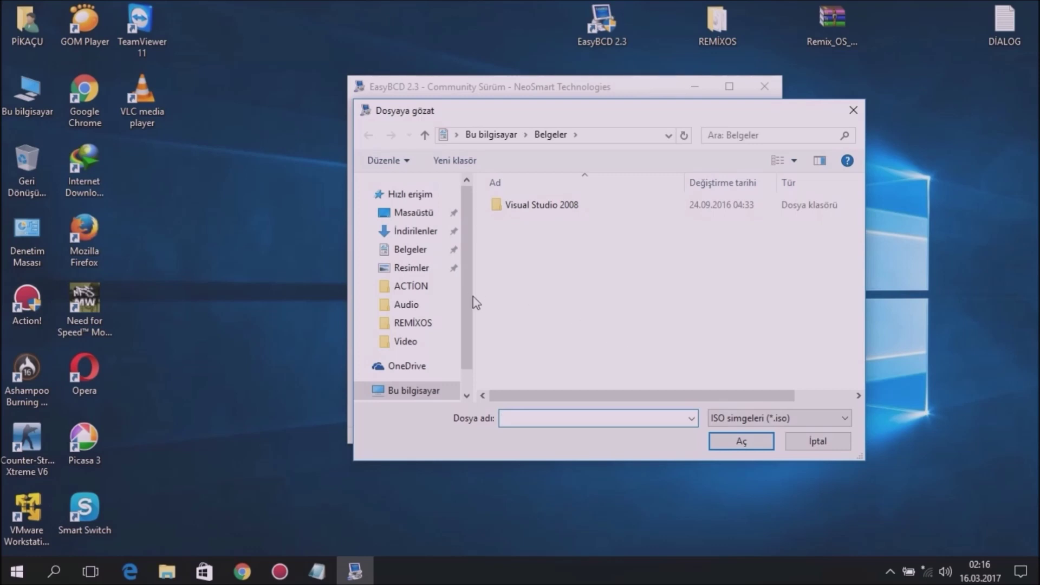
pyautogui.moveTo(464, 298); pyautogui.dragTo(467, 327)
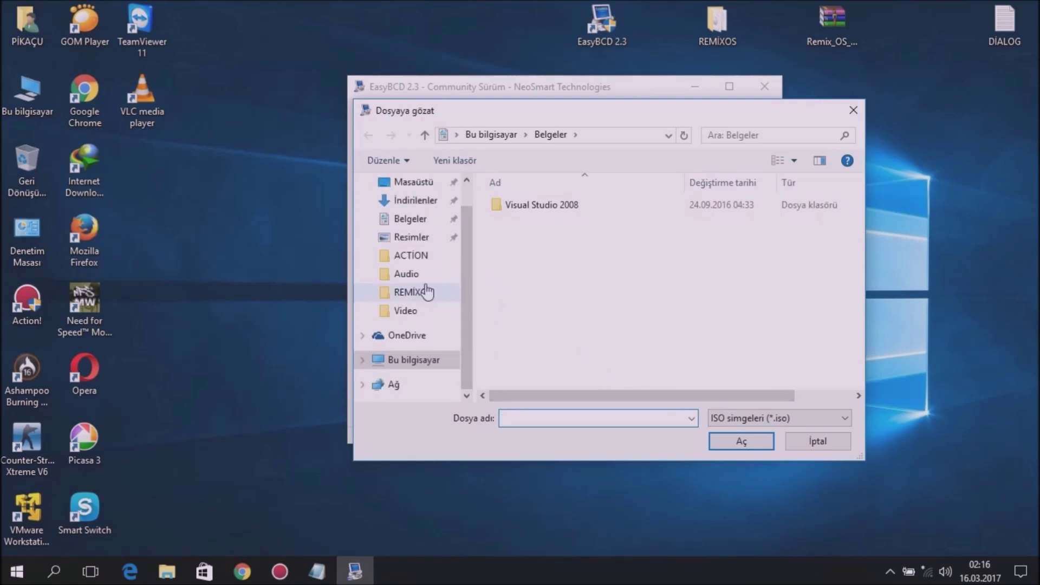
pyautogui.click(412, 360)
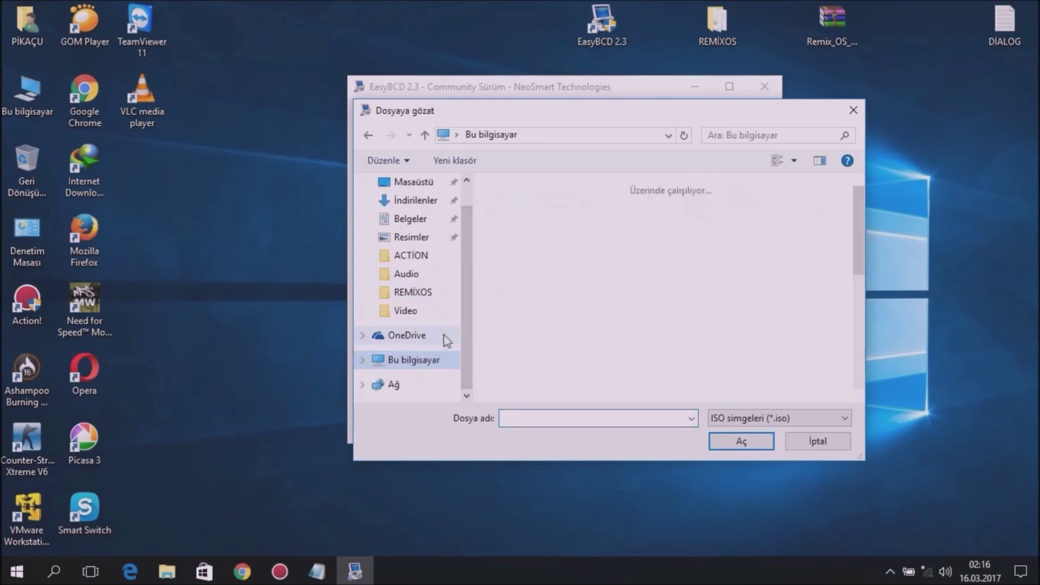
pyautogui.click(362, 359)
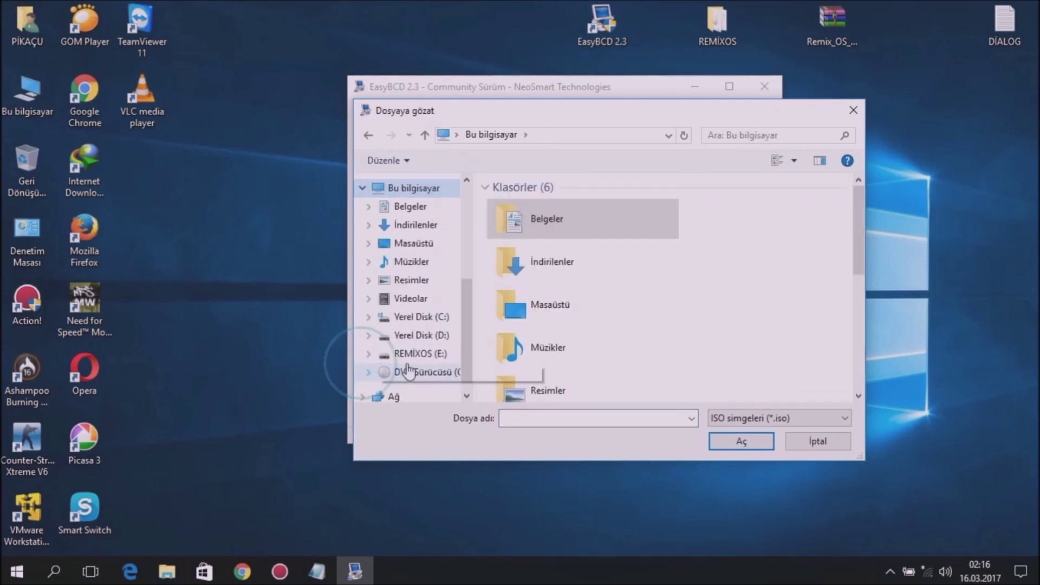
pyautogui.click(428, 355)
pyautogui.click(561, 271)
pyautogui.click(734, 441)
pyautogui.click(627, 421)
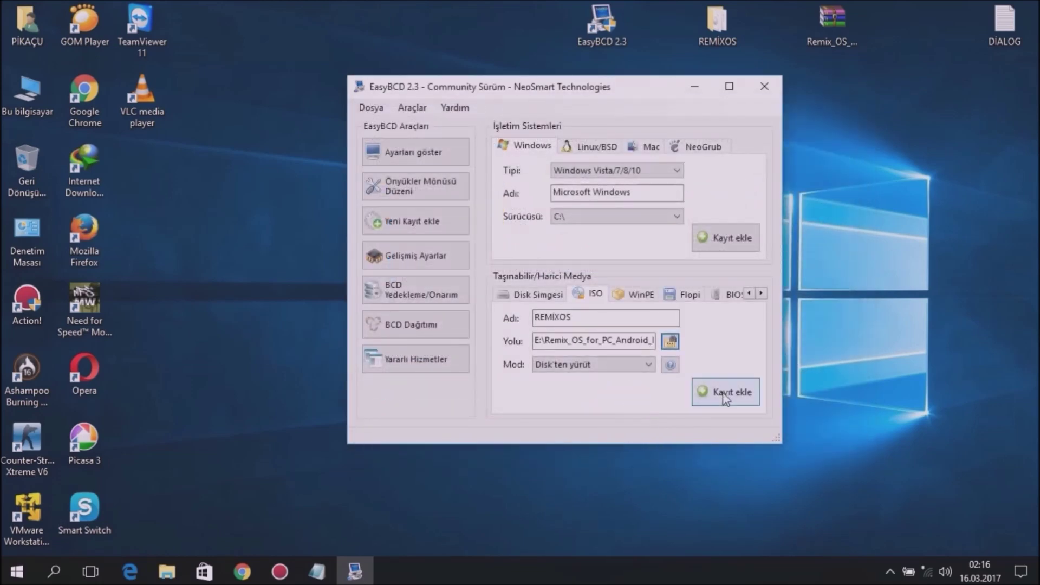
# Step: Choose the Disk'ten yürüt mode for the REMİXOS ISO entry and add it to the boot menu
pyautogui.click(590, 366)
pyautogui.click(590, 367)
pyautogui.click(702, 398)
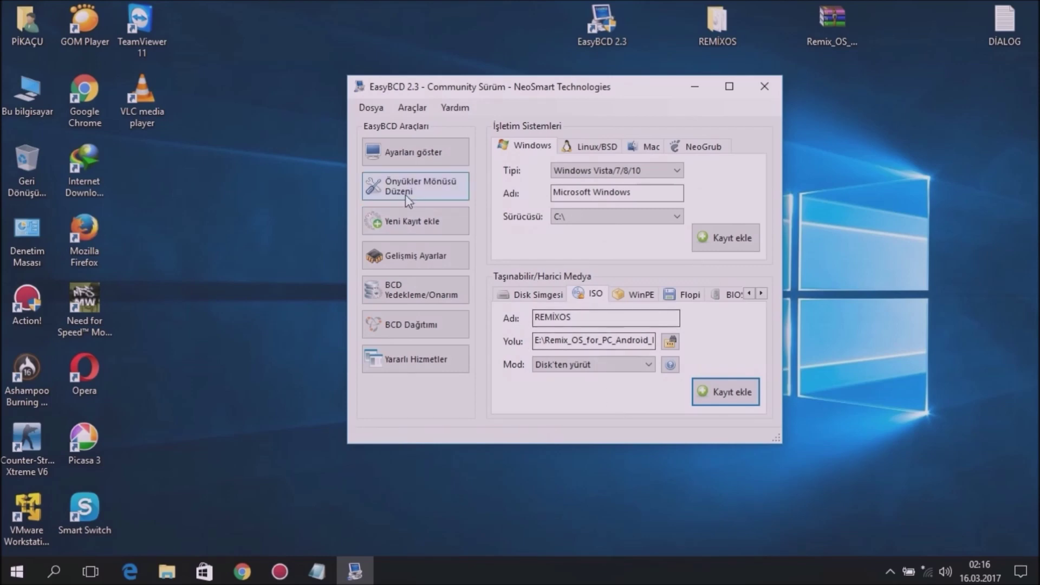
# Step: Save the boot menu settings for the Windows 10 and REMİXOS entries, and close EasyBCD
pyautogui.click(433, 190)
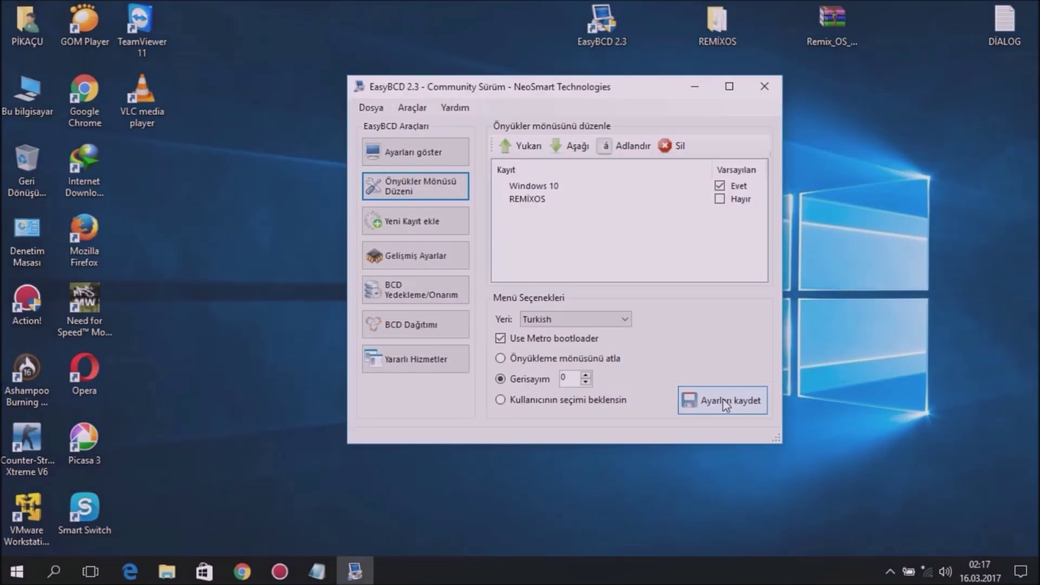
pyautogui.click(725, 404)
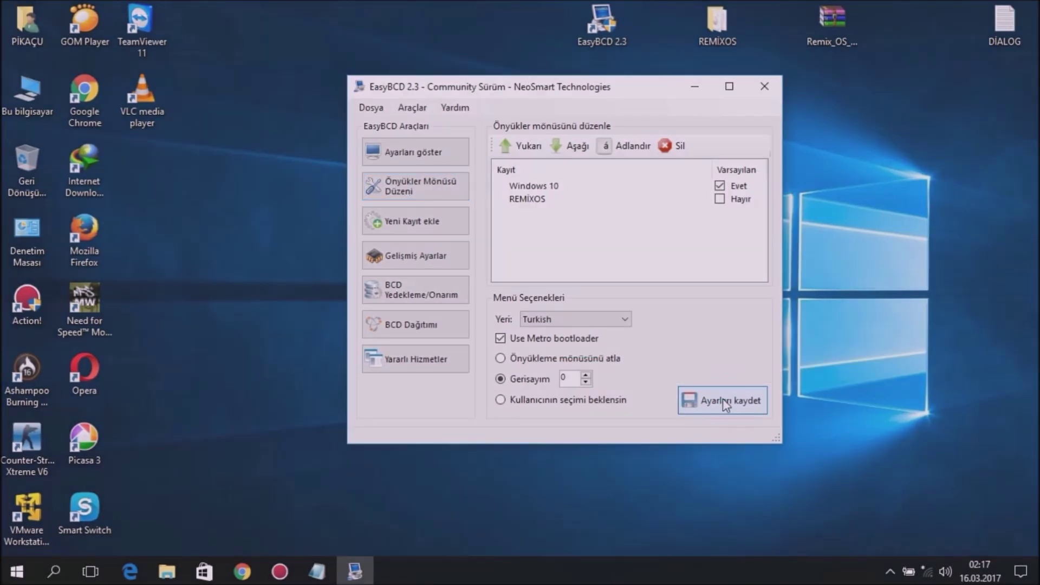
pyautogui.click(767, 88)
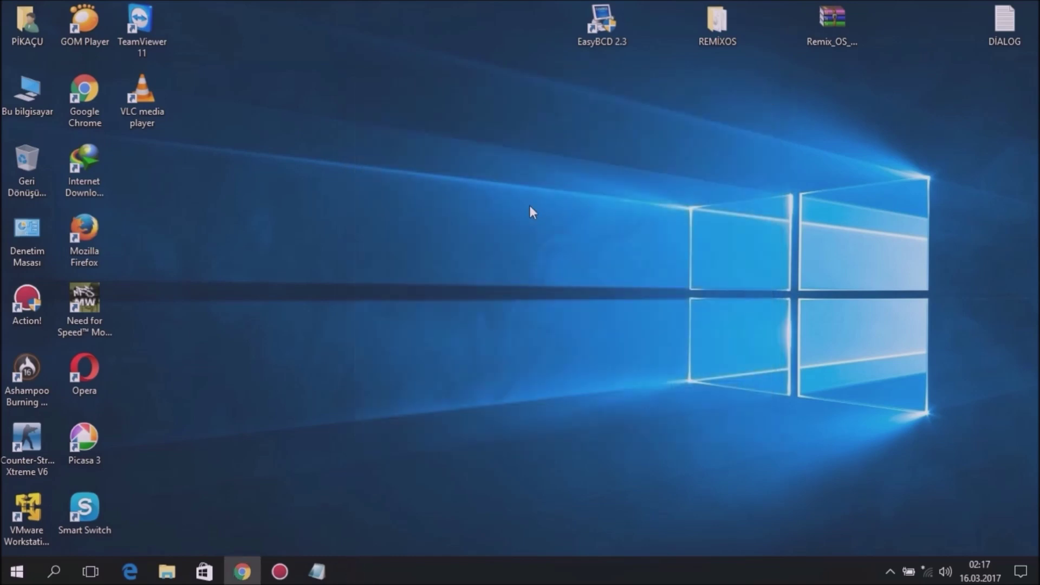
# Step: Refresh the Windows desktop twice
pyautogui.rightClick(537, 211)
pyautogui.click(547, 250)
pyautogui.rightClick(536, 234)
pyautogui.click(556, 280)
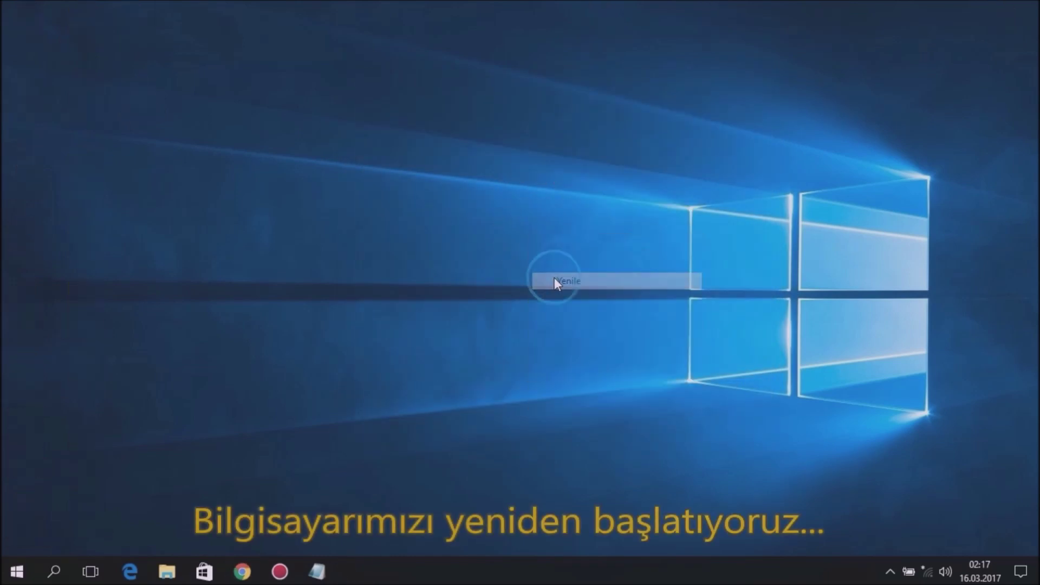